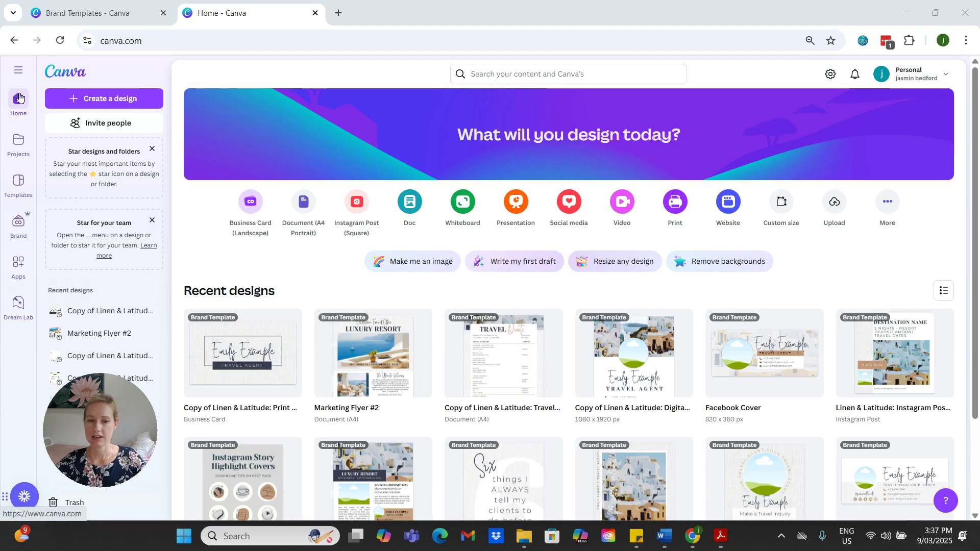
Step: Open Brand Templates, switch to the download PDF in Acrobat, and start a new design from its Business Card (print) template link
{"action": "left_click", "coordinate": [19, 228]}
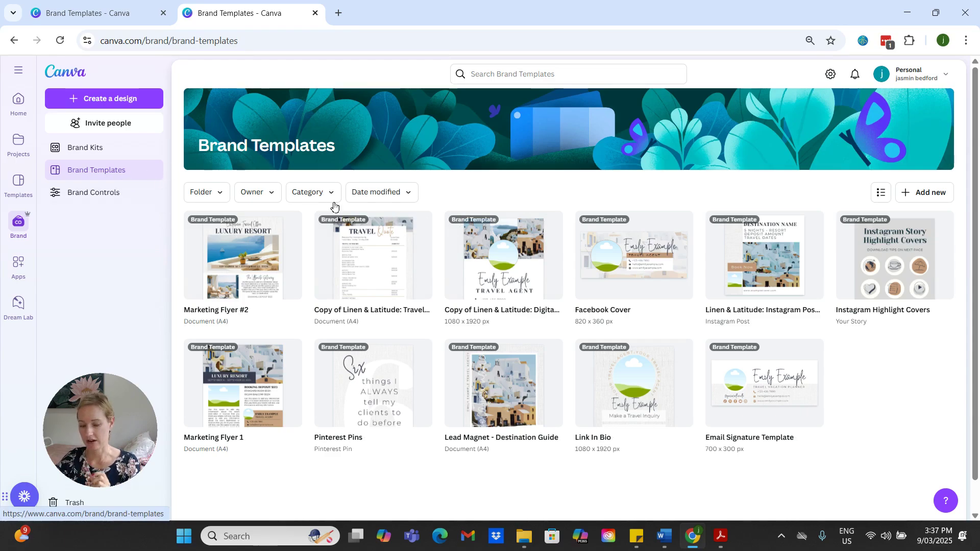
{"action": "left_click", "coordinate": [720, 537]}
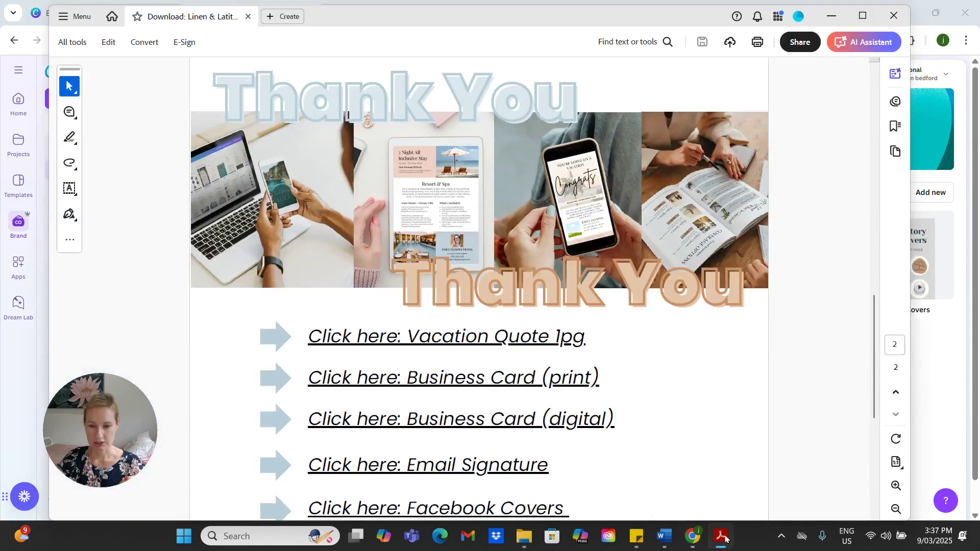
{"action": "left_click", "coordinate": [528, 382]}
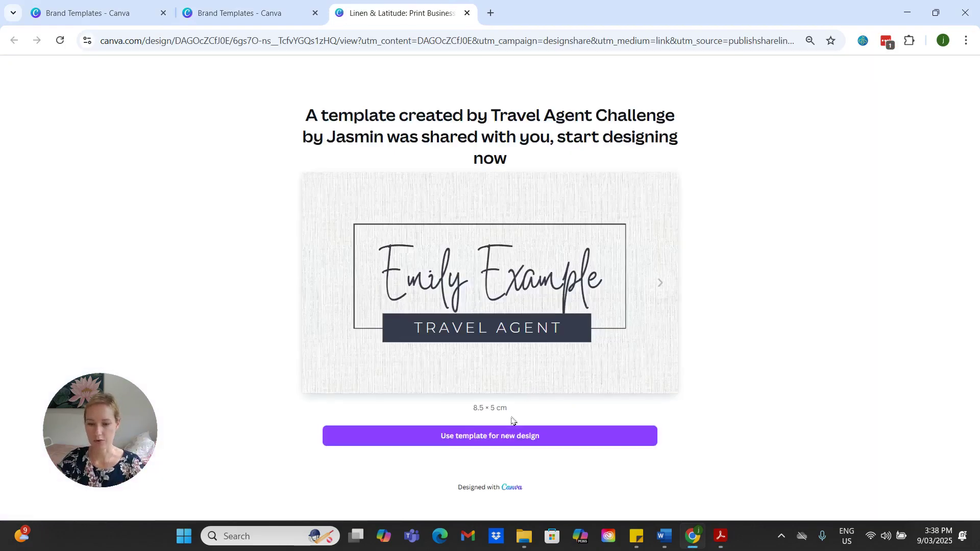
{"action": "left_click", "coordinate": [492, 438]}
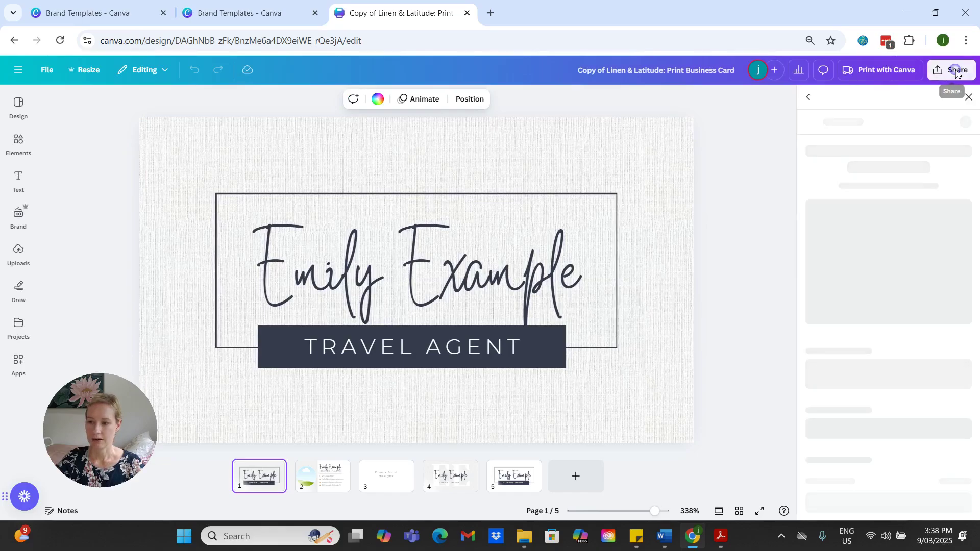
Step: Publish the print business card design as a Brand Template without choosing a folder, and close its browser tab
{"action": "left_click", "coordinate": [952, 72]}
{"action": "left_click", "coordinate": [946, 273]}
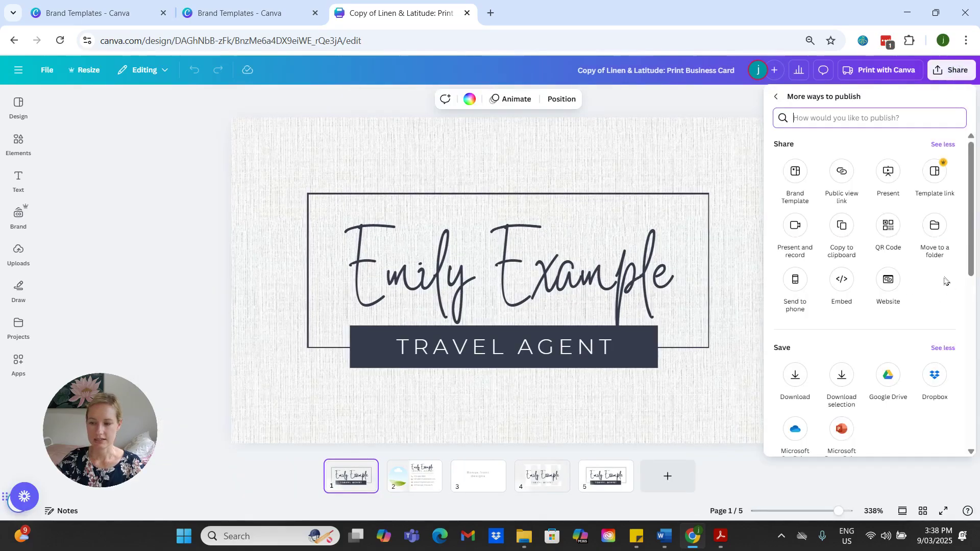
{"action": "left_click", "coordinate": [796, 173]}
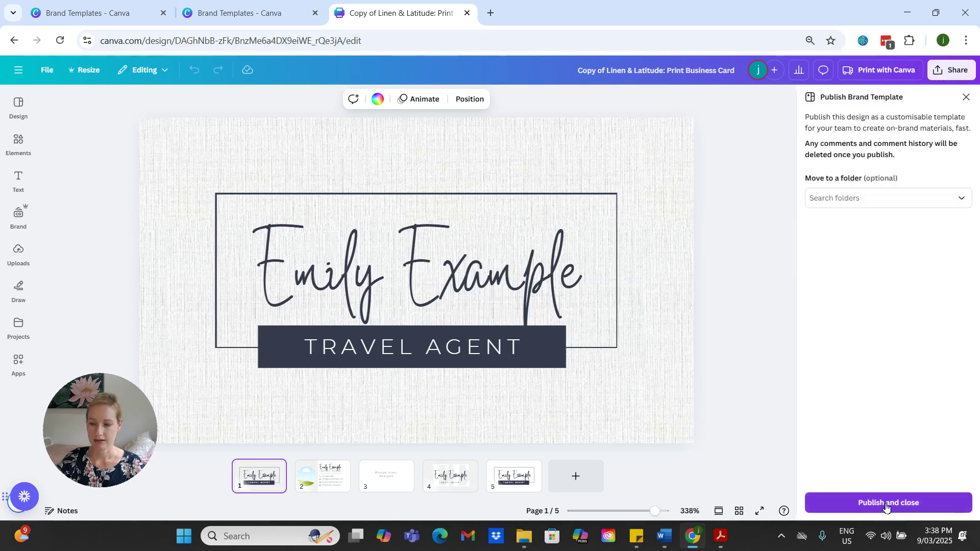
{"action": "left_click", "coordinate": [888, 506]}
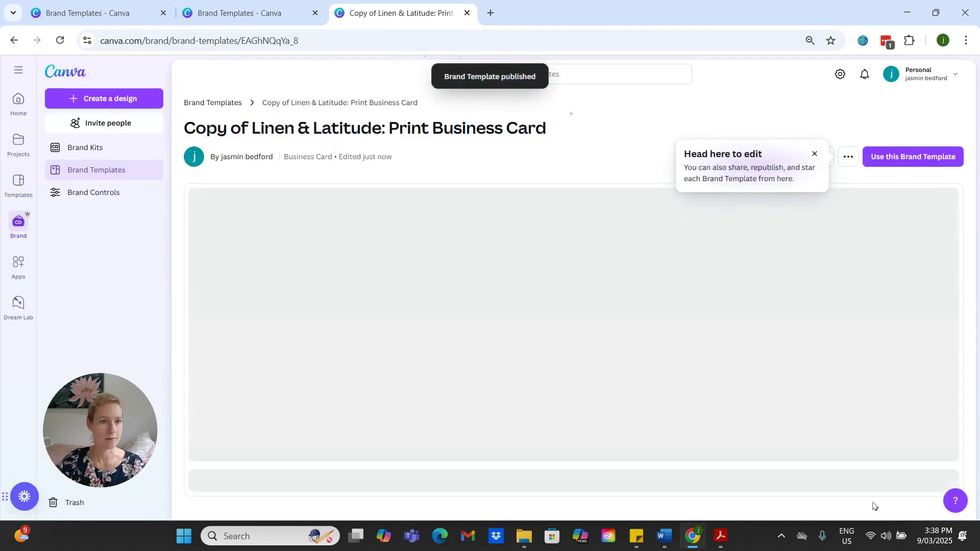
{"action": "left_click", "coordinate": [466, 13]}
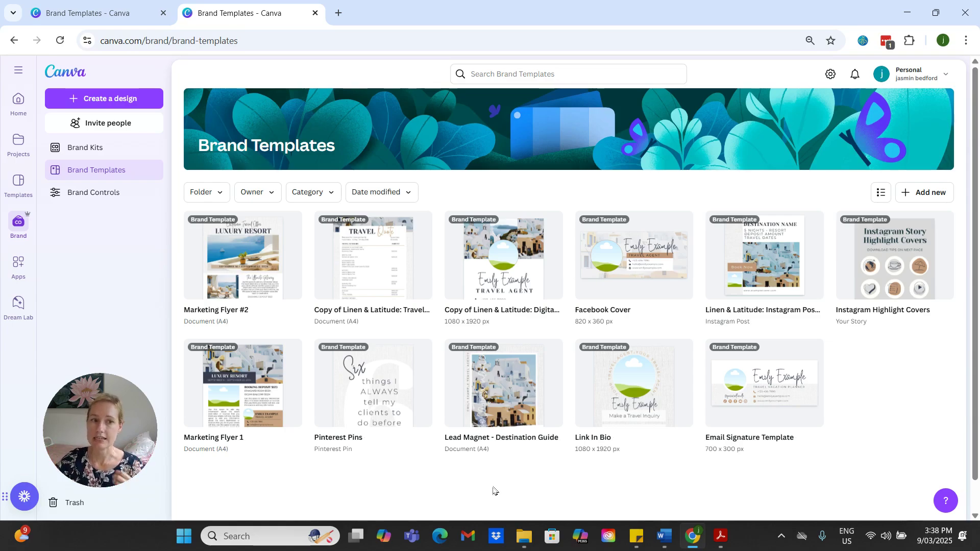
Step: Create a new Brand Kit named with the sample travel agent's full name
{"action": "mouse_move", "coordinate": [501, 416]}
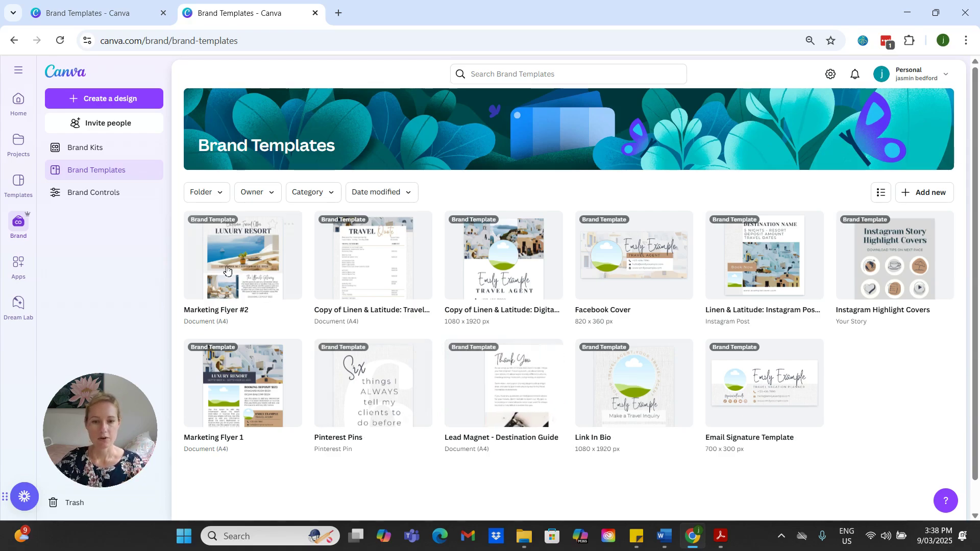
{"action": "left_click", "coordinate": [85, 150]}
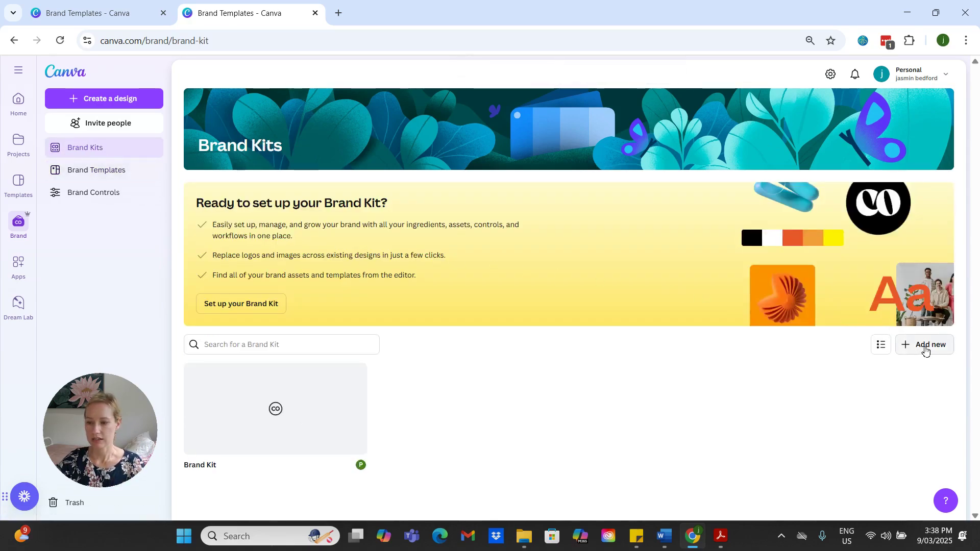
{"action": "left_click", "coordinate": [917, 345]}
{"action": "left_click", "coordinate": [501, 298]}
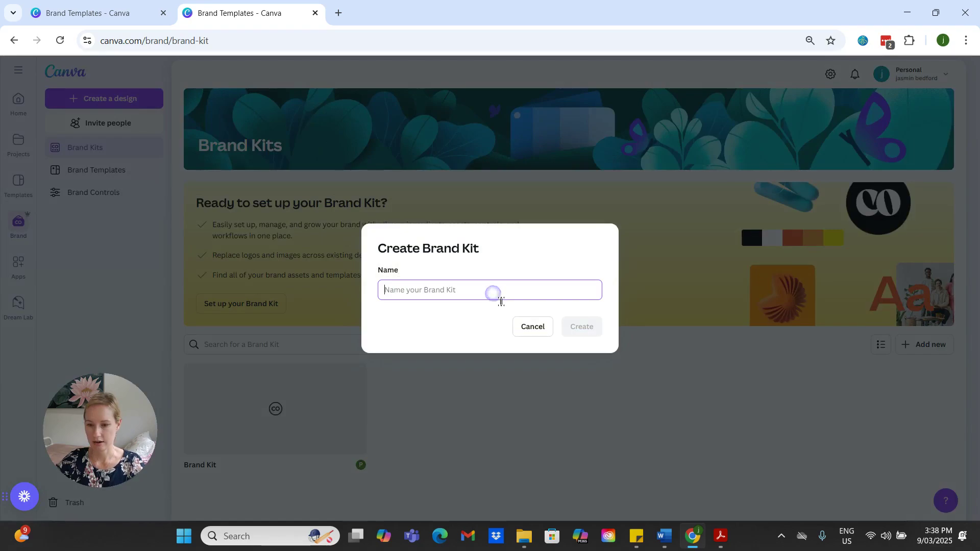
{"action": "type", "text": "Emily E"}
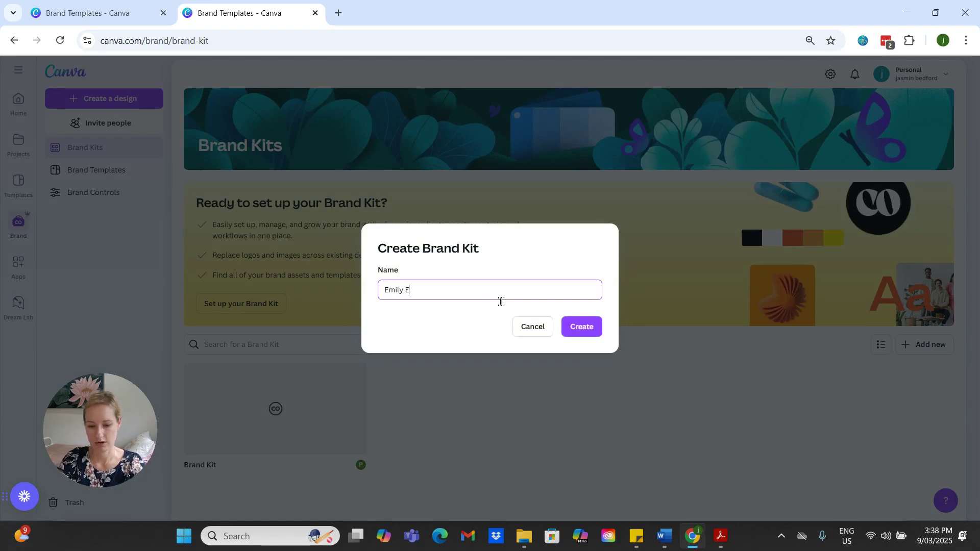
{"action": "type", "text": "xample"}
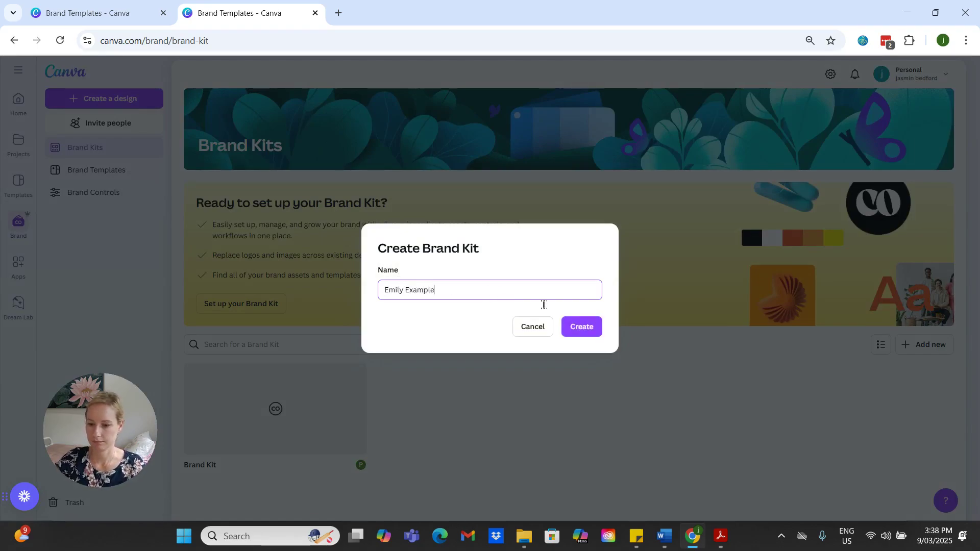
{"action": "left_click", "coordinate": [594, 328]}
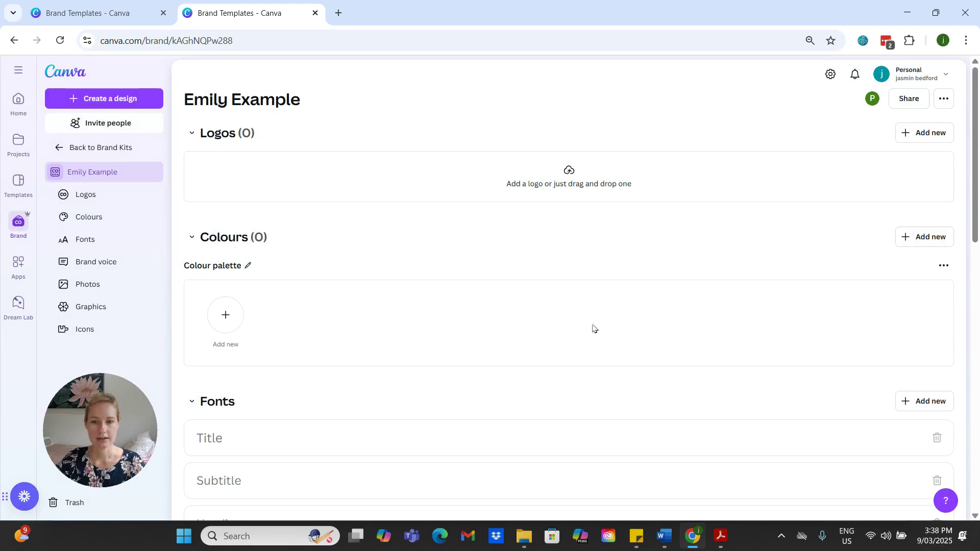
Step: Upload the Linen & Latitude Print Business Card image as the kit's logo and keep the colours suggested from it
{"action": "left_click", "coordinate": [549, 184]}
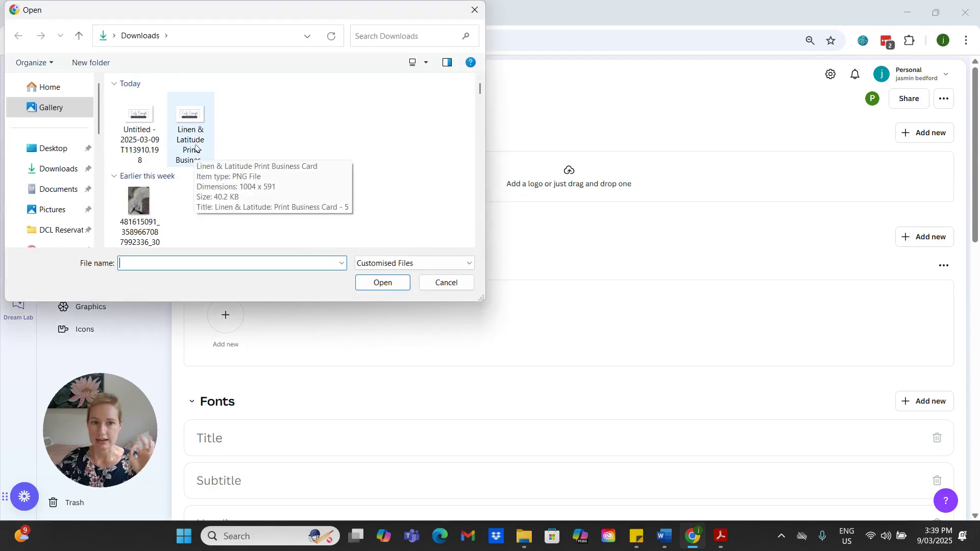
{"action": "left_click", "coordinate": [198, 145]}
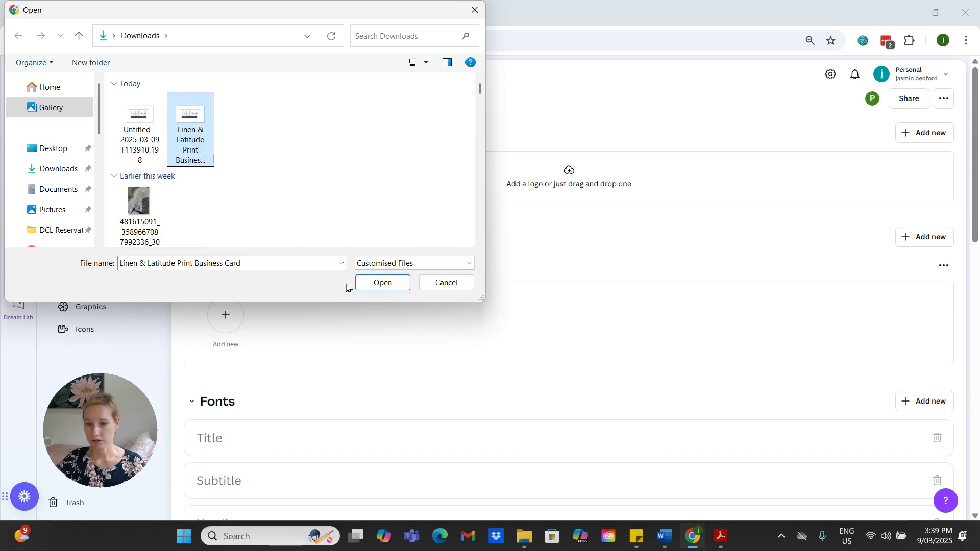
{"action": "left_click", "coordinate": [378, 283]}
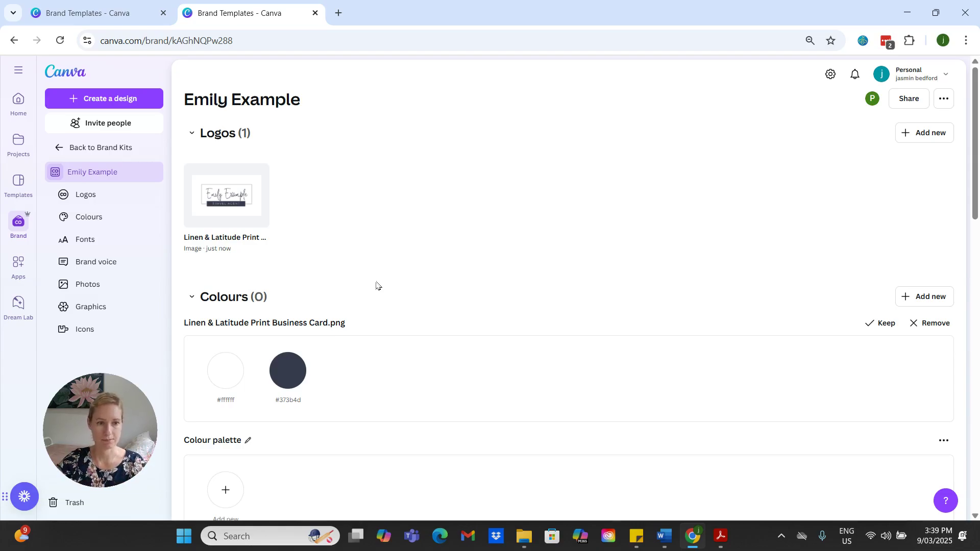
{"action": "scroll", "coordinate": [377, 292], "scroll_direction": "down", "scroll_amount": 2}
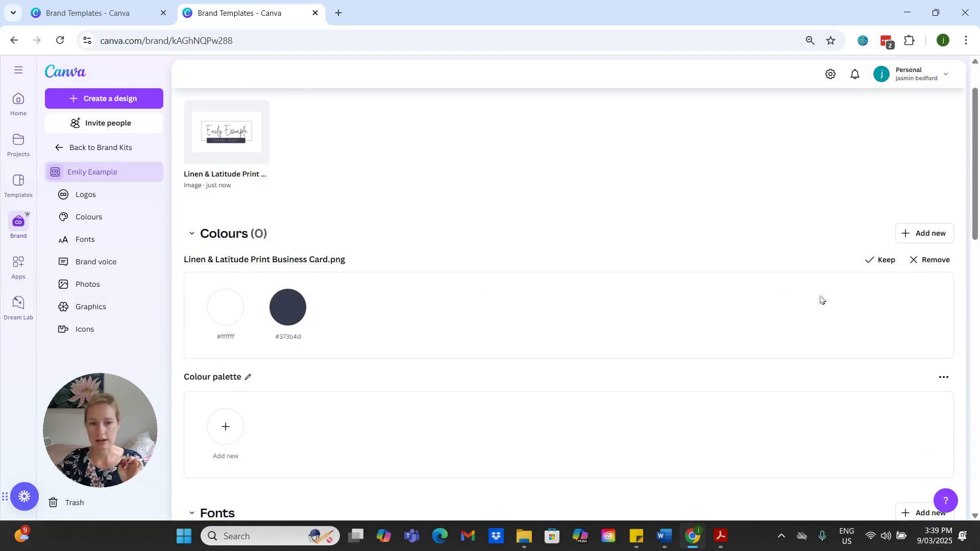
{"action": "left_click", "coordinate": [884, 262]}
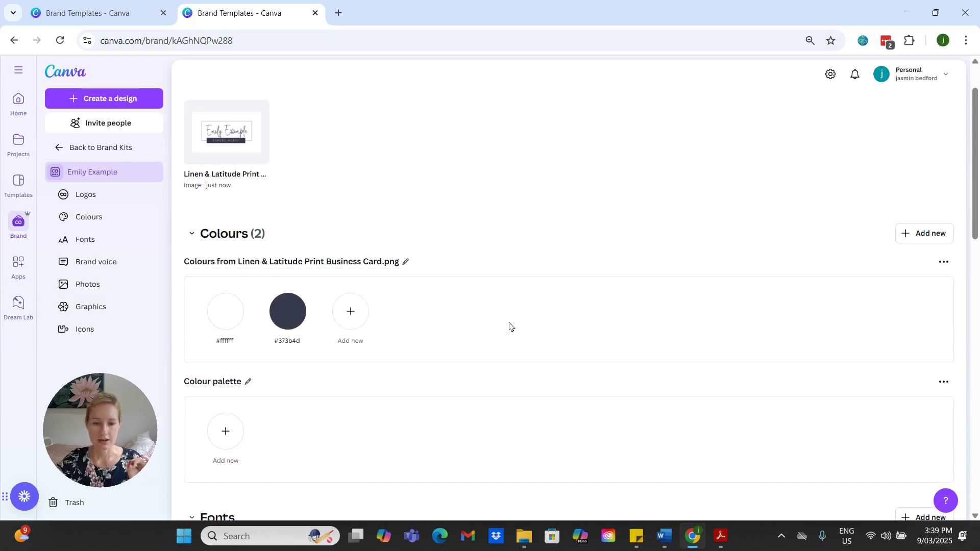
Step: Add the colours #C29777 and #F2F2F2 to the palette taken from the business card logo
{"action": "key", "text": "alt+Tab"}
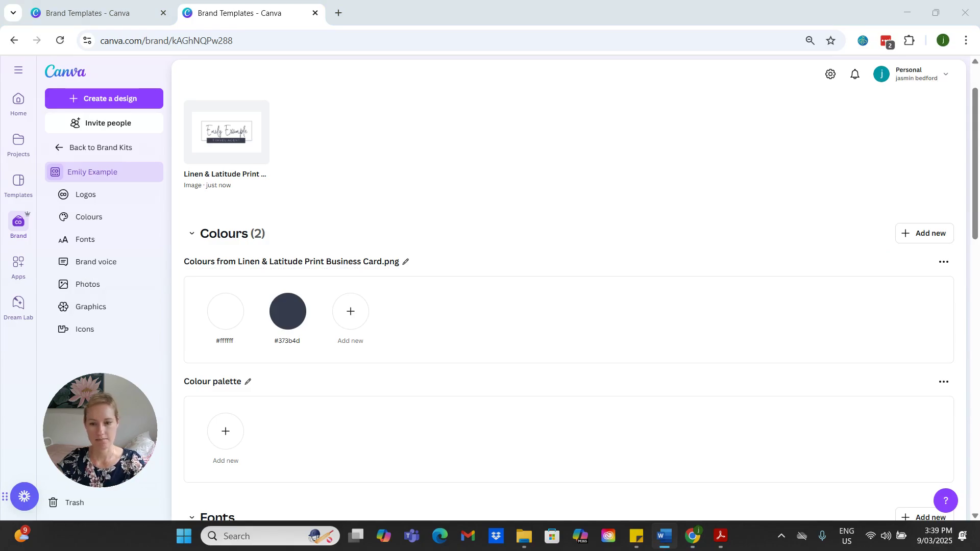
{"action": "left_click", "coordinate": [350, 311]}
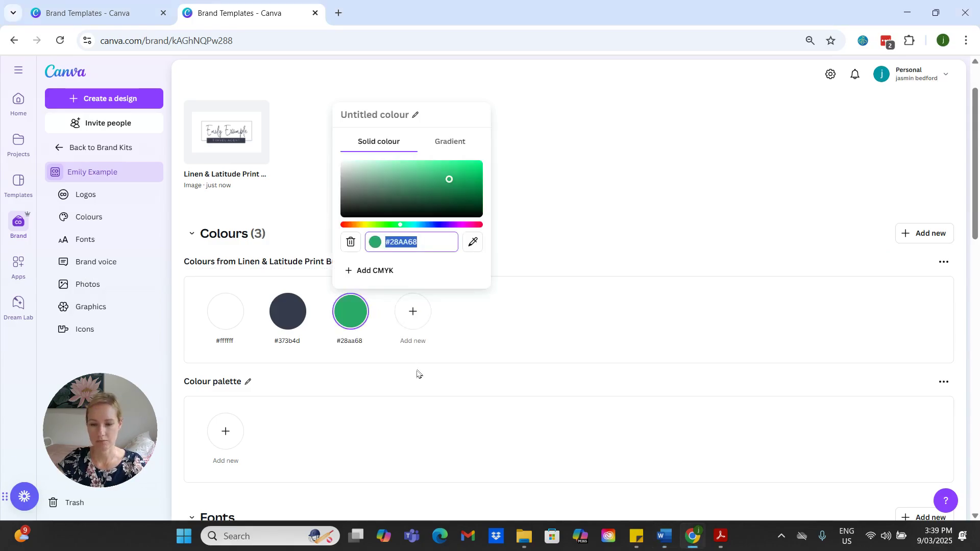
{"action": "type", "text": "#C29777"}
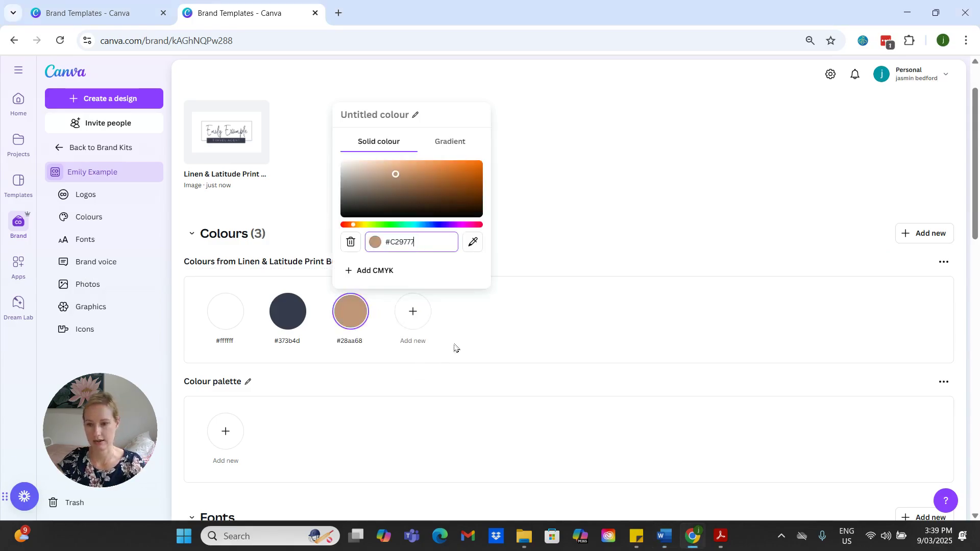
{"action": "left_click", "coordinate": [496, 325]}
{"action": "key", "text": "alt+Tab"}
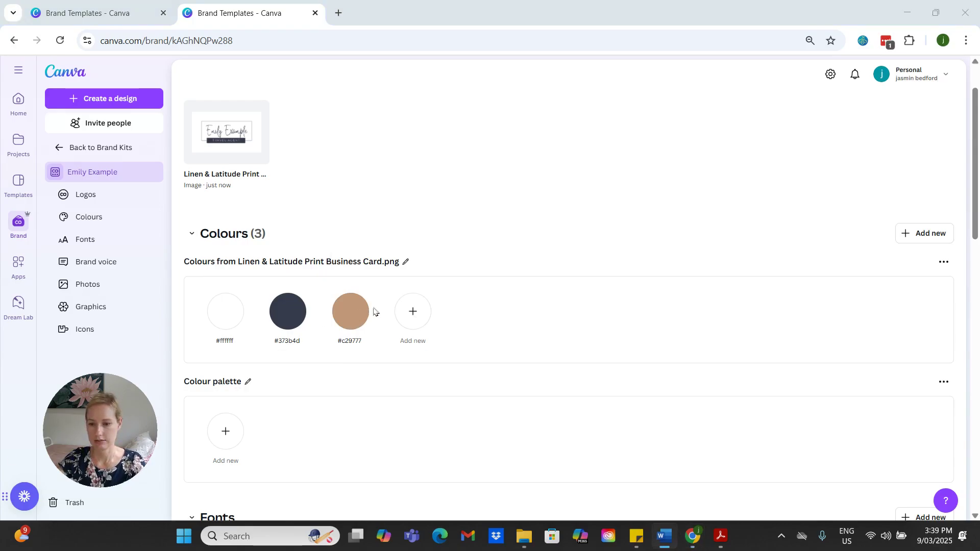
{"action": "left_click", "coordinate": [413, 312]}
{"action": "type", "text": "#f2f2f2"}
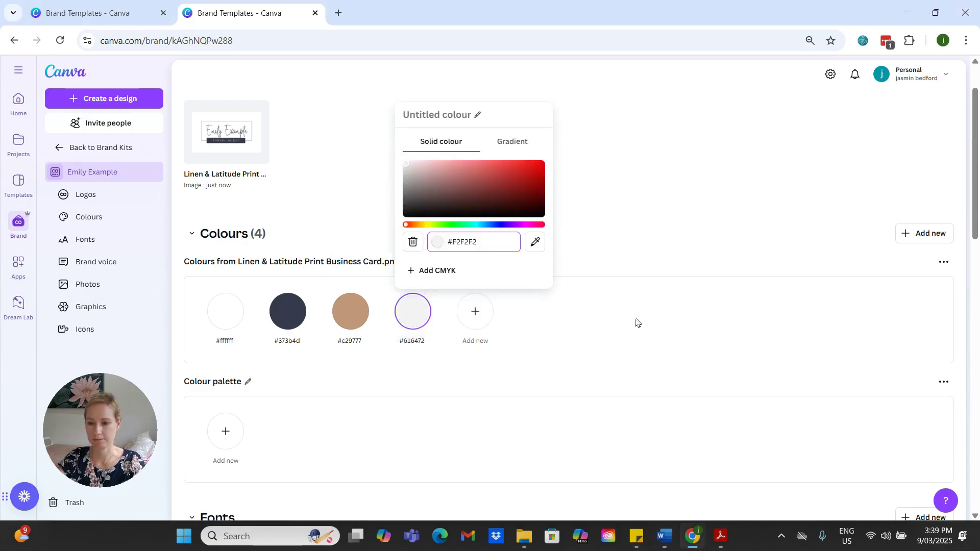
{"action": "left_click", "coordinate": [632, 325]}
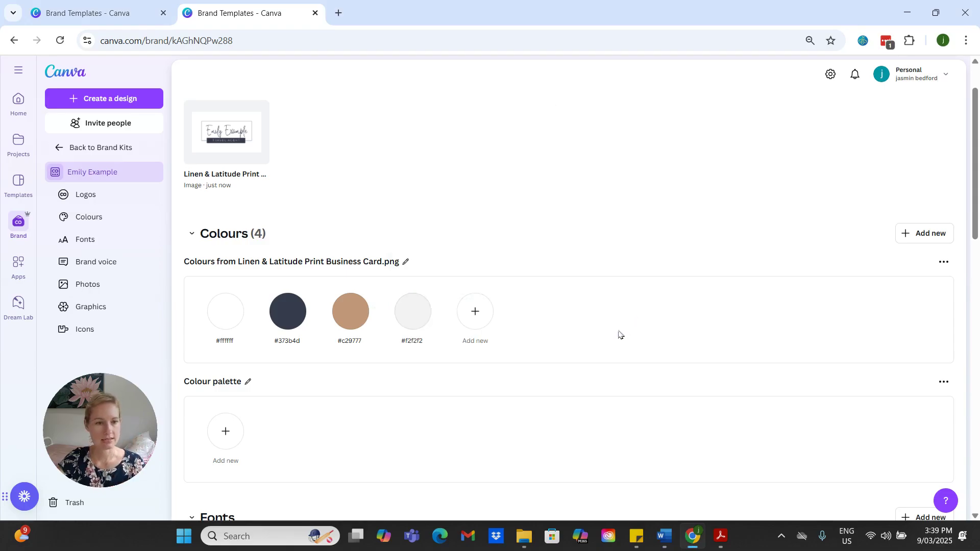
Step: Set the Brand Kit's Title font to Yeseva One
{"action": "scroll", "coordinate": [620, 334], "scroll_direction": "down", "scroll_amount": 6}
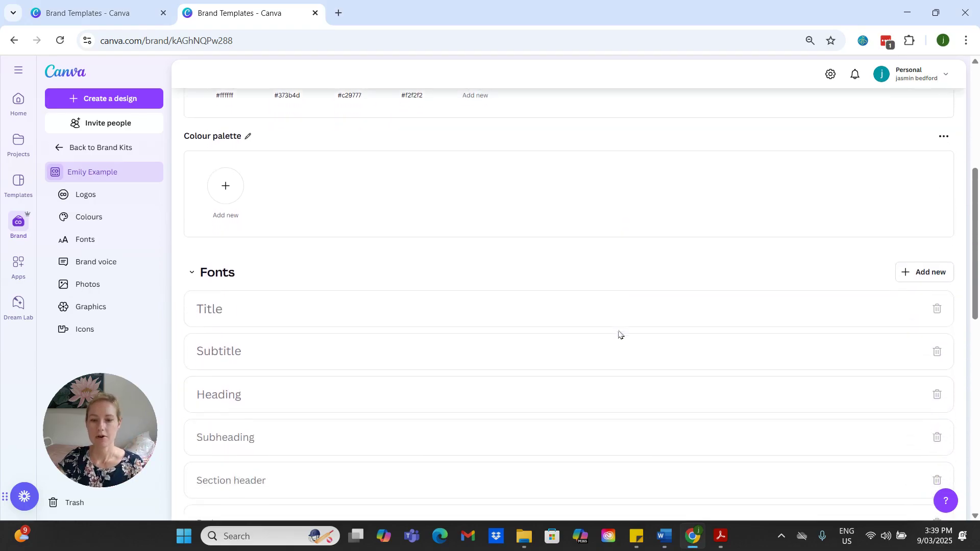
{"action": "scroll", "coordinate": [621, 334], "scroll_direction": "down", "scroll_amount": 1}
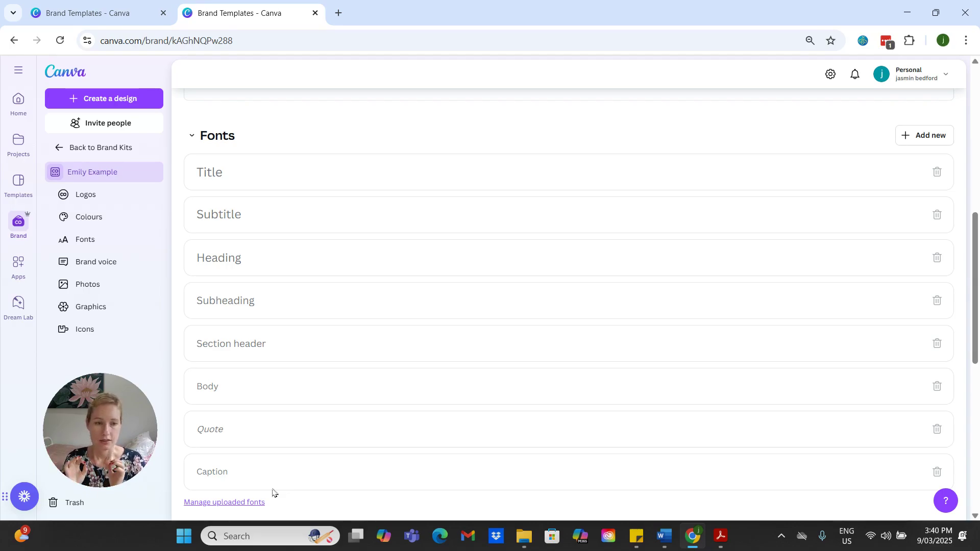
{"action": "left_click", "coordinate": [235, 175]}
{"action": "left_click", "coordinate": [249, 167]}
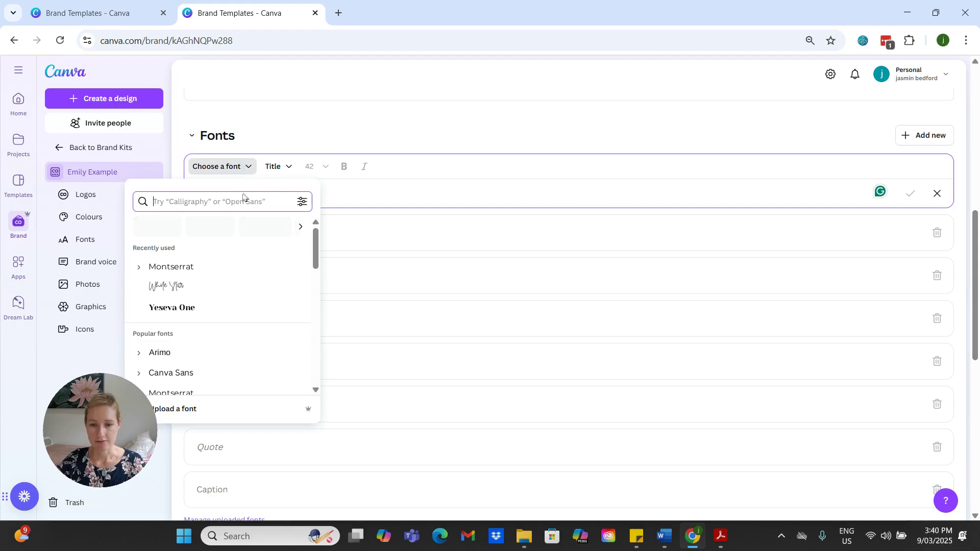
{"action": "left_click", "coordinate": [185, 308]}
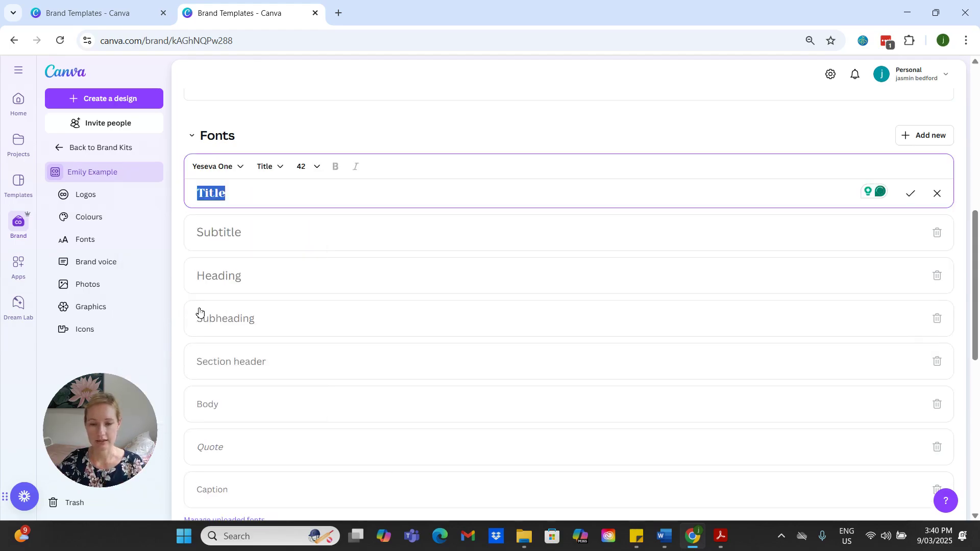
Step: Set the Brand Kit's Heading font to White Star
{"action": "left_click", "coordinate": [238, 280]}
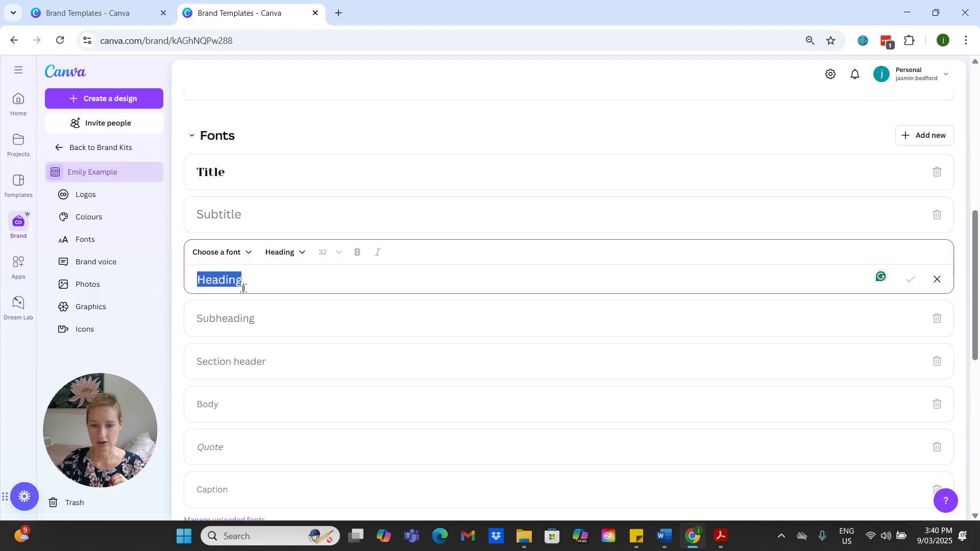
{"action": "left_click", "coordinate": [249, 254]}
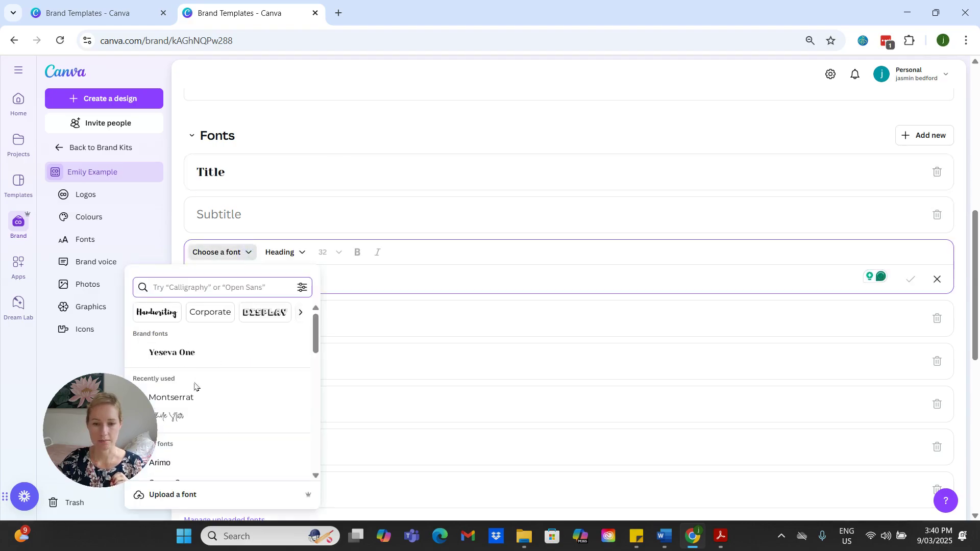
{"action": "left_click", "coordinate": [183, 417]}
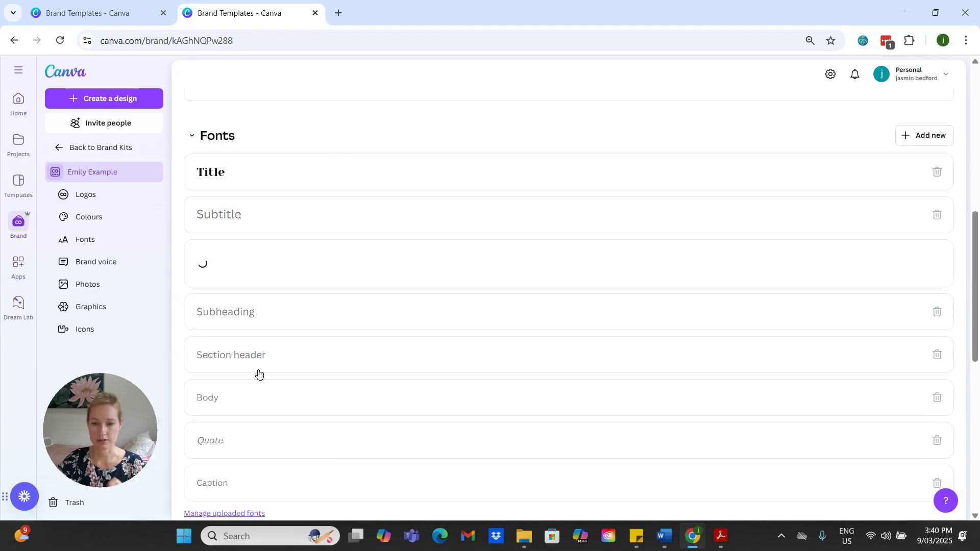
Step: Set the Brand Kit's Body font to Montserrat, keeping its size at 16
{"action": "left_click", "coordinate": [220, 408]}
{"action": "left_click", "coordinate": [252, 386]}
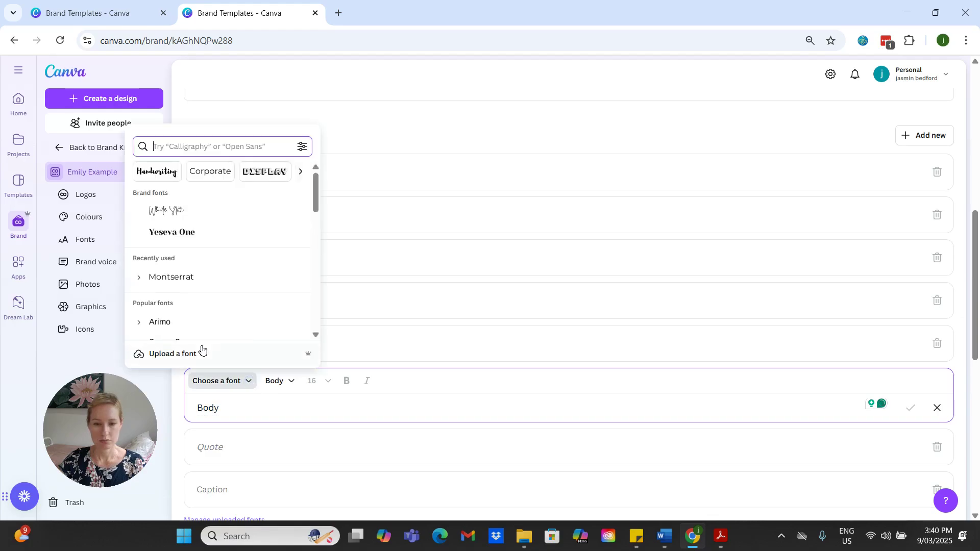
{"action": "left_click", "coordinate": [182, 279]}
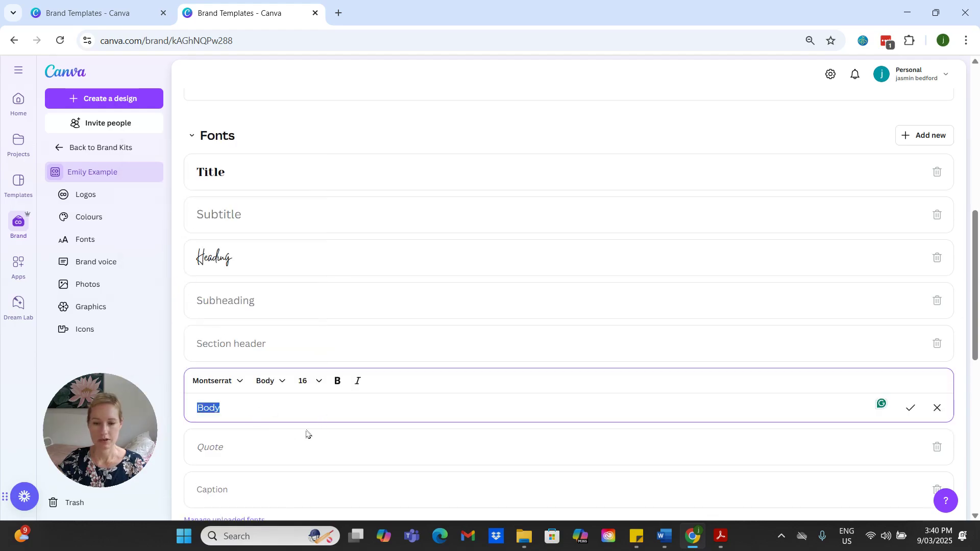
{"action": "left_click", "coordinate": [321, 386]}
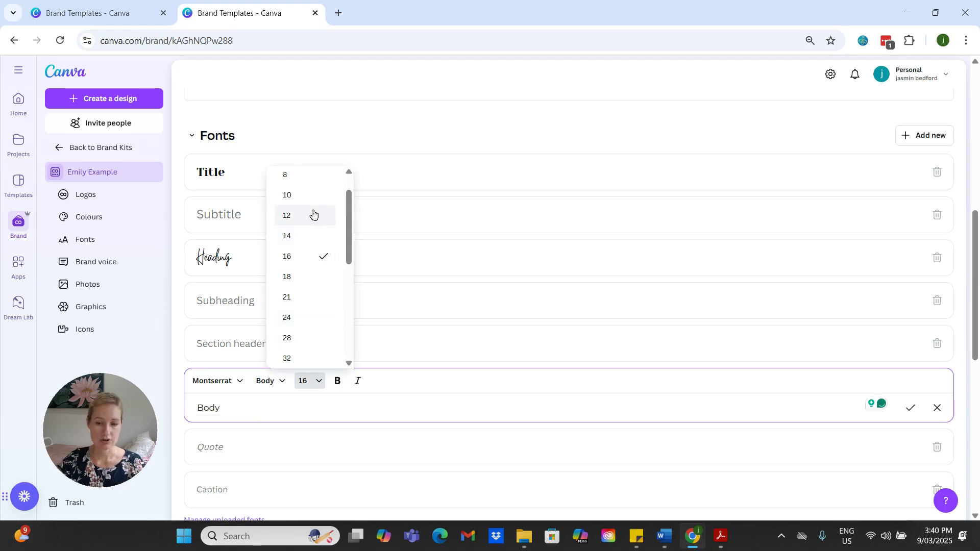
{"action": "left_click", "coordinate": [177, 437]}
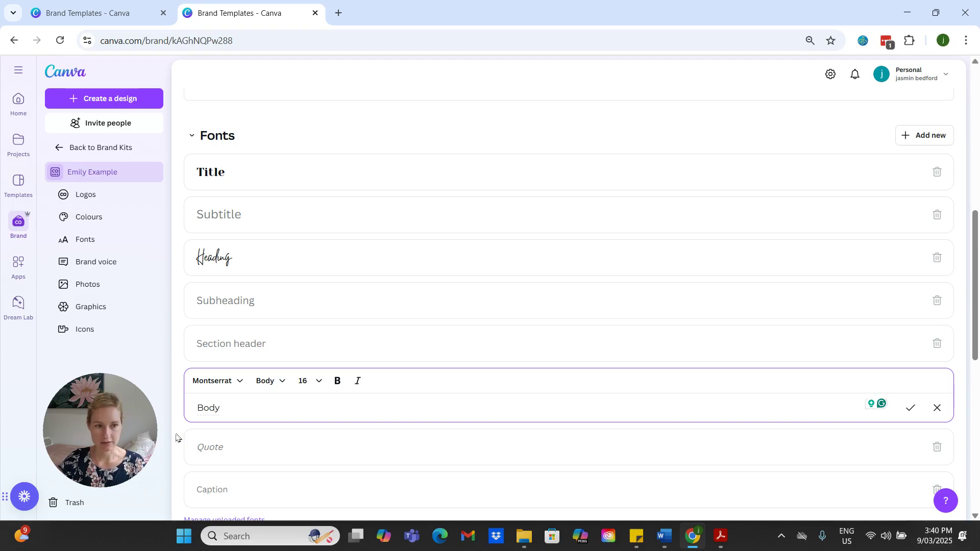
Step: Look through the Brand Kit's Brand voice, Photos, Graphics and Icons sections and return to the fonts
{"action": "scroll", "coordinate": [180, 436], "scroll_direction": "down", "scroll_amount": 5}
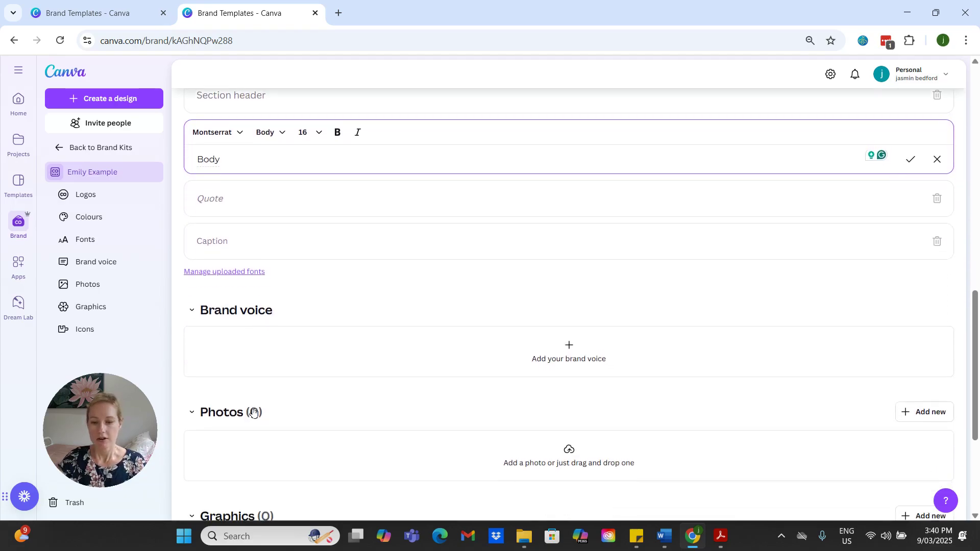
{"action": "scroll", "coordinate": [253, 412], "scroll_direction": "down", "scroll_amount": 3}
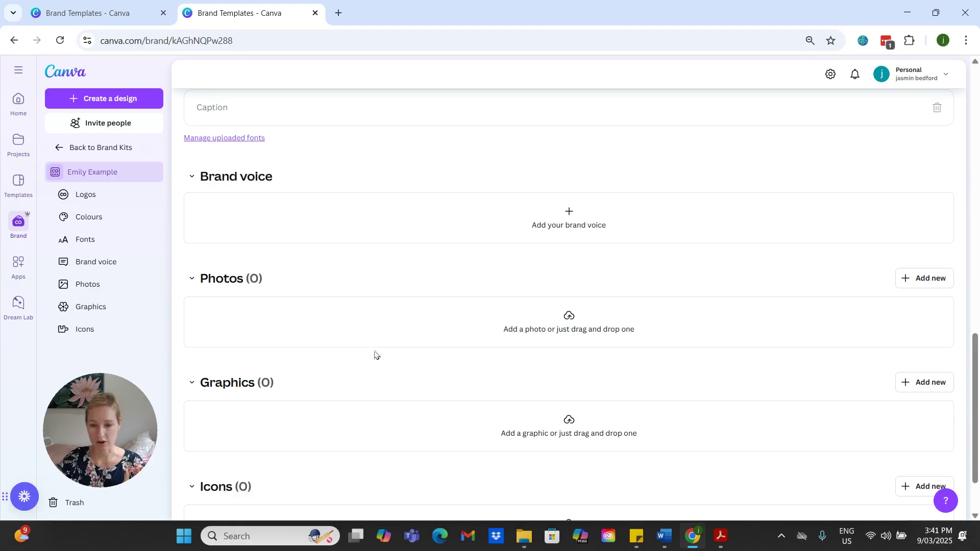
{"action": "scroll", "coordinate": [357, 365], "scroll_direction": "down", "scroll_amount": 2}
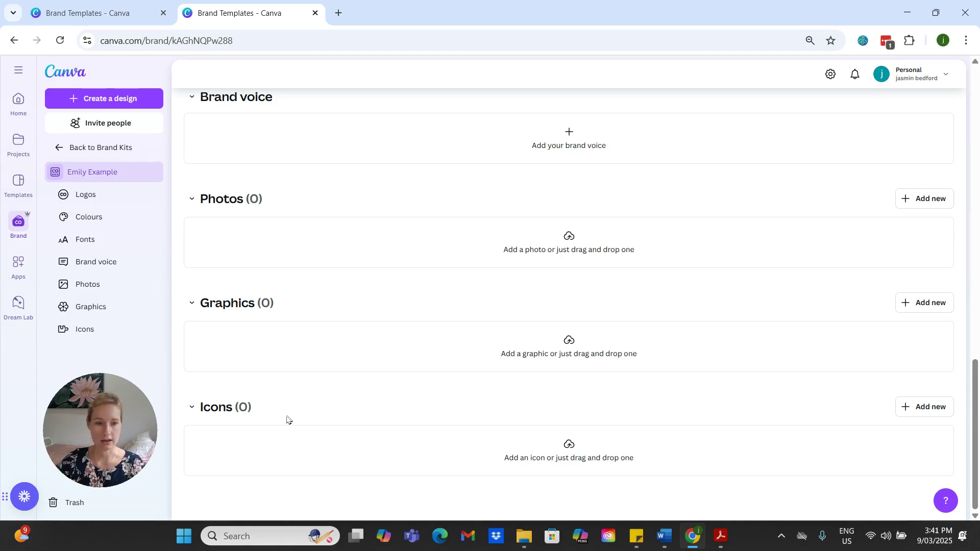
{"action": "scroll", "coordinate": [365, 421], "scroll_direction": "up", "scroll_amount": 1}
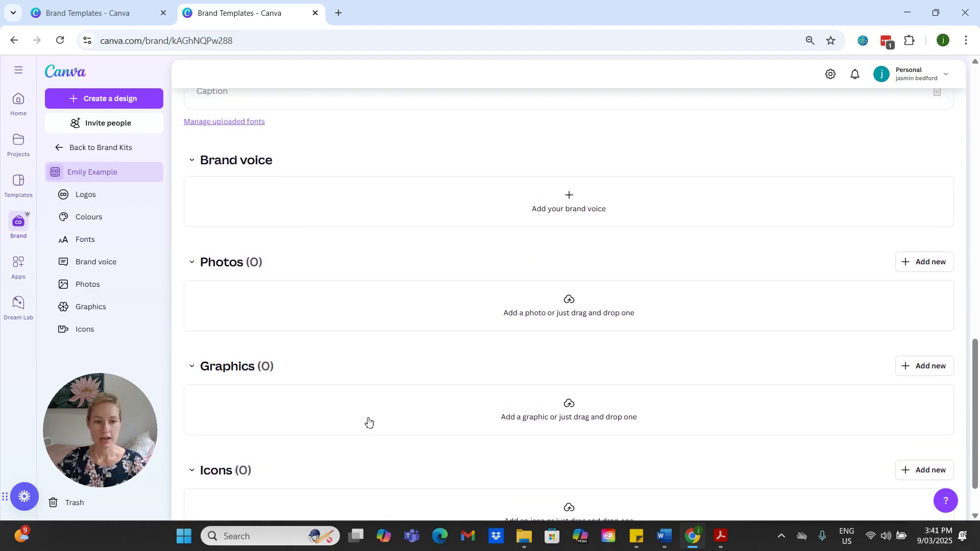
{"action": "scroll", "coordinate": [369, 422], "scroll_direction": "up", "scroll_amount": 2}
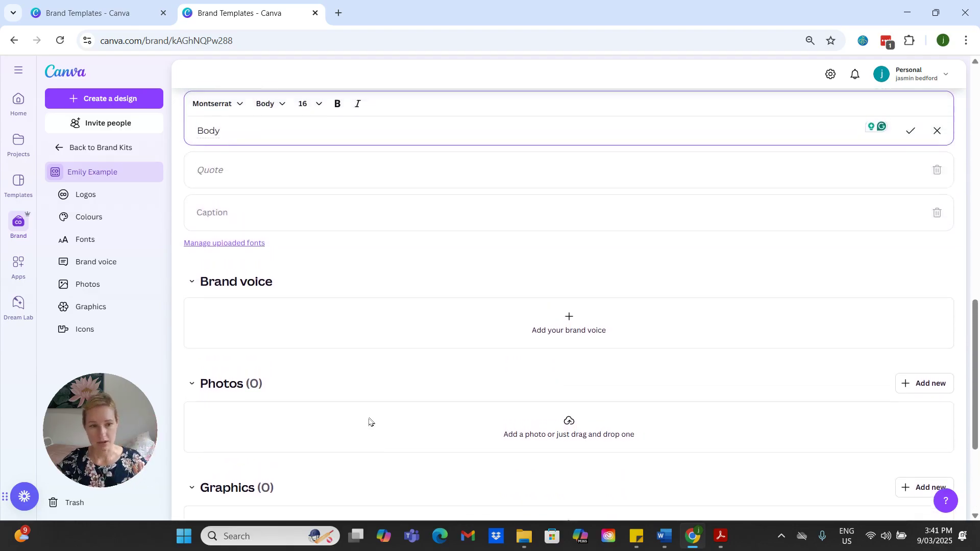
{"action": "scroll", "coordinate": [369, 421], "scroll_direction": "up", "scroll_amount": 2}
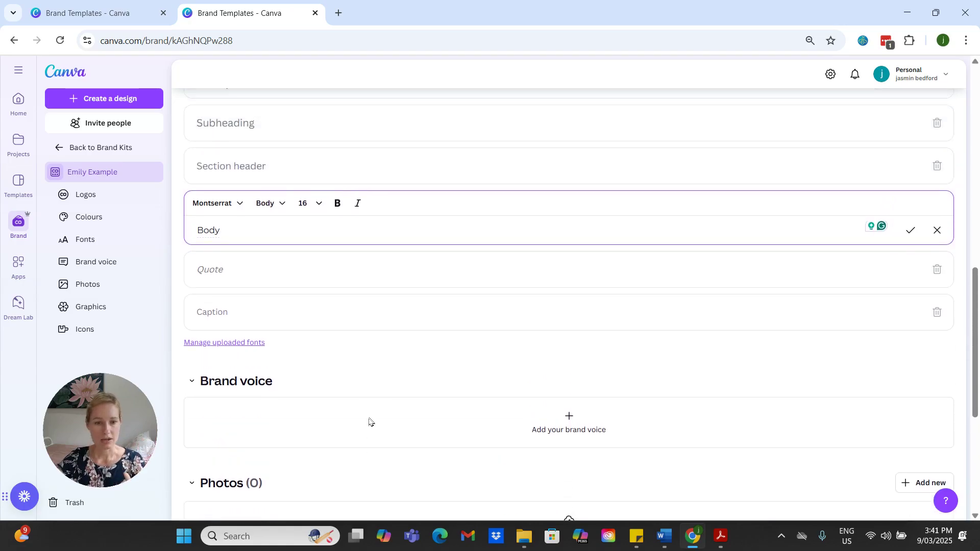
{"action": "scroll", "coordinate": [369, 422], "scroll_direction": "up", "scroll_amount": 1}
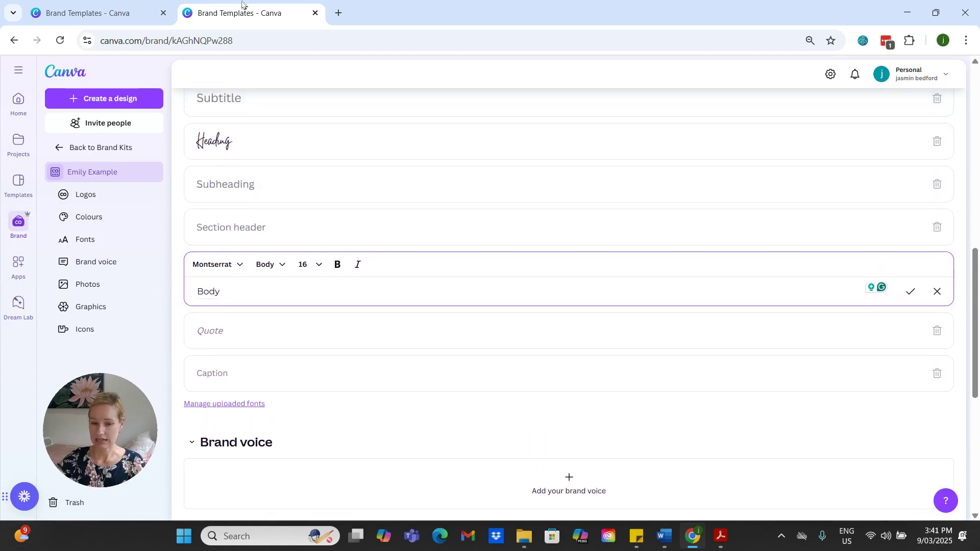
Step: Create a blank 1080 x 1350 px Instagram Post (4:5) and switch its Brand Kit to the one with the business card logo
{"action": "left_click", "coordinate": [128, 99]}
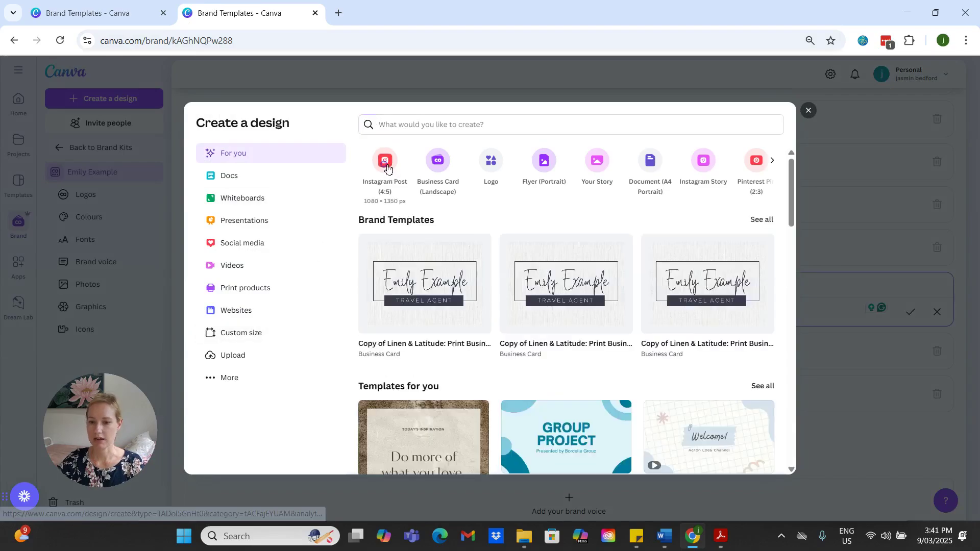
{"action": "left_click", "coordinate": [417, 350]}
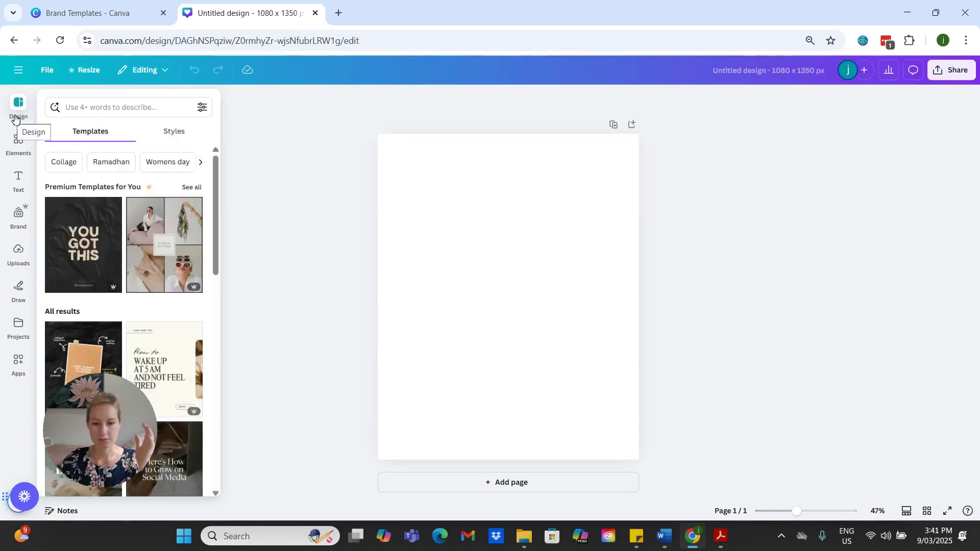
{"action": "left_click", "coordinate": [20, 217]}
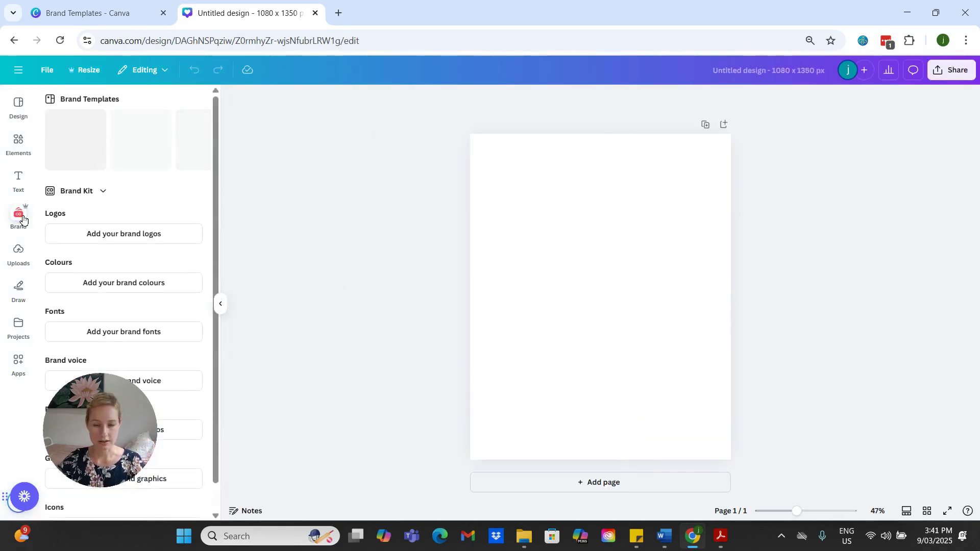
{"action": "left_click", "coordinate": [105, 194]}
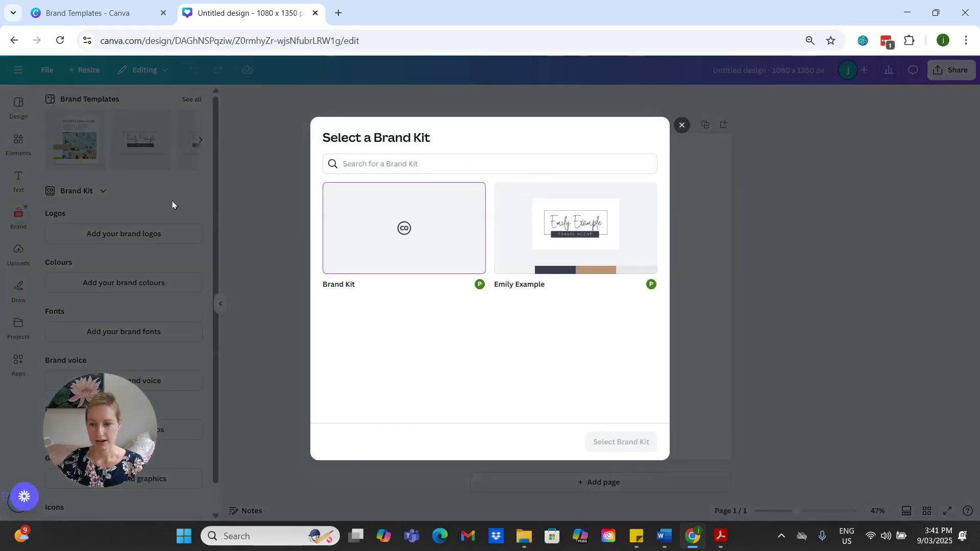
{"action": "left_click", "coordinate": [555, 260]}
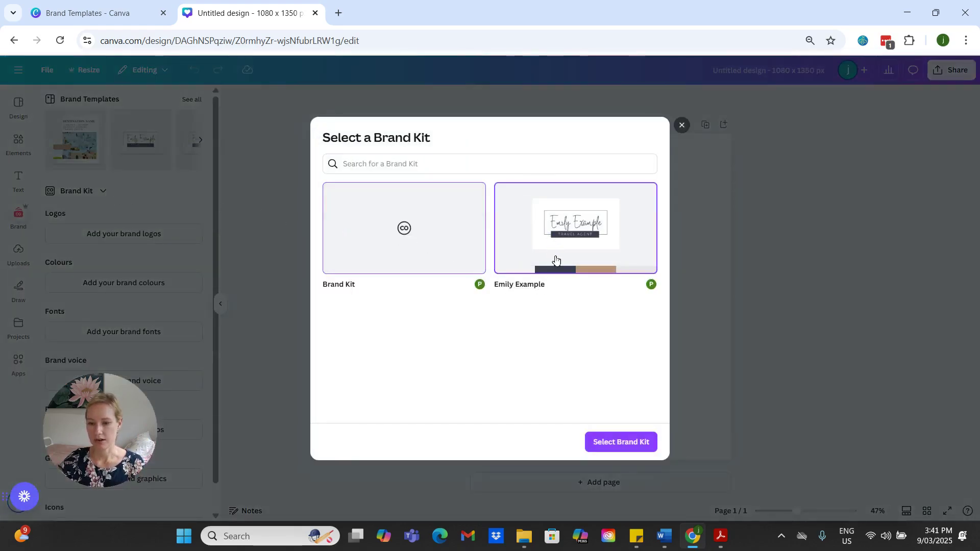
{"action": "left_click", "coordinate": [640, 443]}
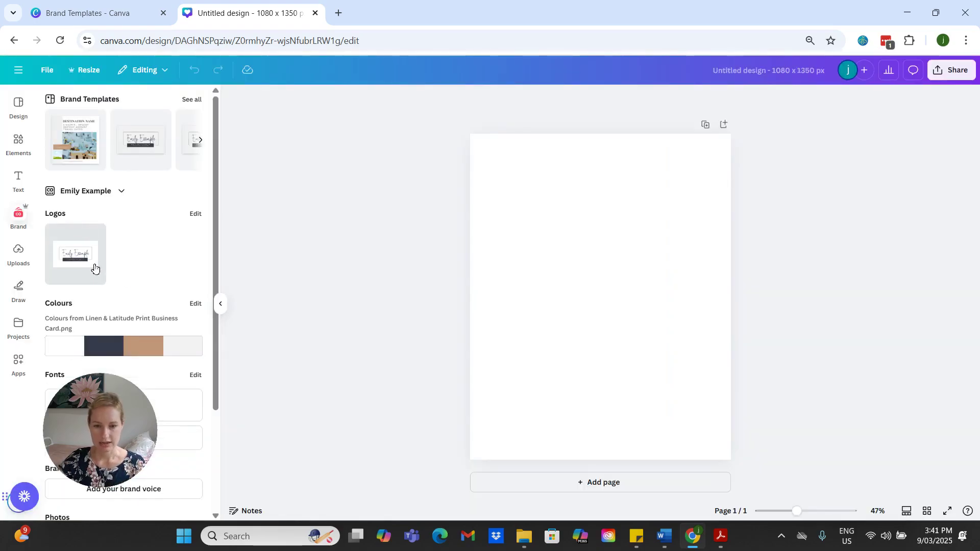
{"action": "scroll", "coordinate": [96, 270], "scroll_direction": "down", "scroll_amount": 2}
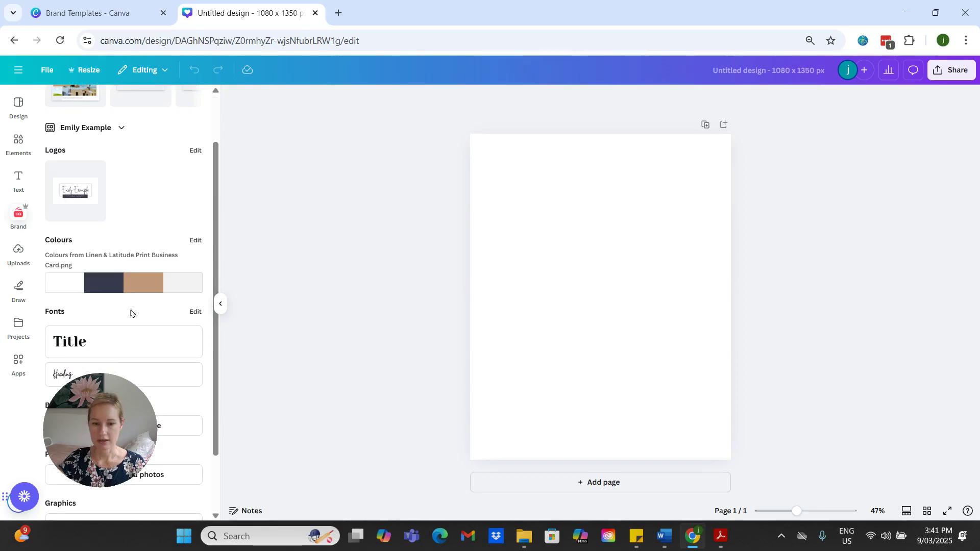
{"action": "scroll", "coordinate": [131, 309], "scroll_direction": "down", "scroll_amount": 2}
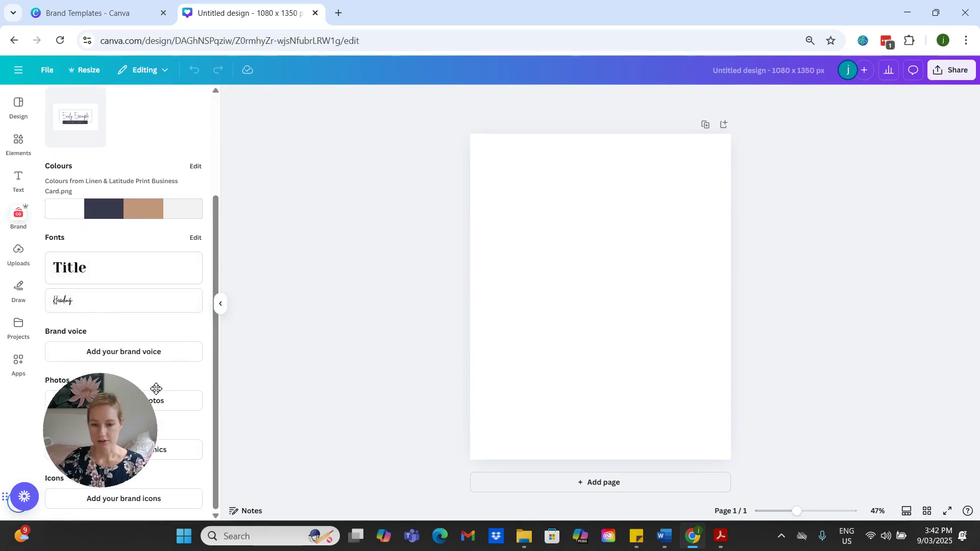
{"action": "scroll", "coordinate": [178, 426], "scroll_direction": "up", "scroll_amount": 4}
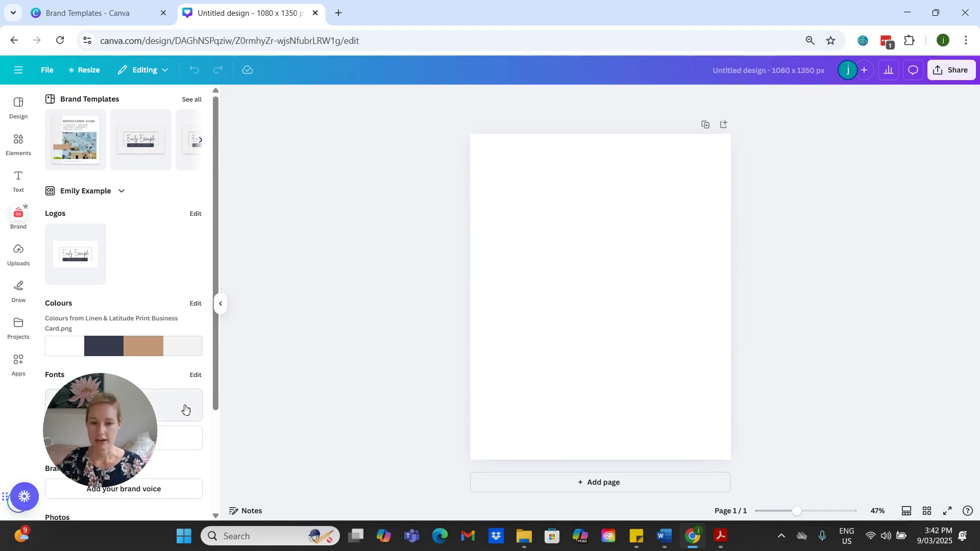
Step: Add a rectangle covering the lower half of the page and fill it with the Brand Kit's dark navy colour
{"action": "left_click", "coordinate": [597, 330]}
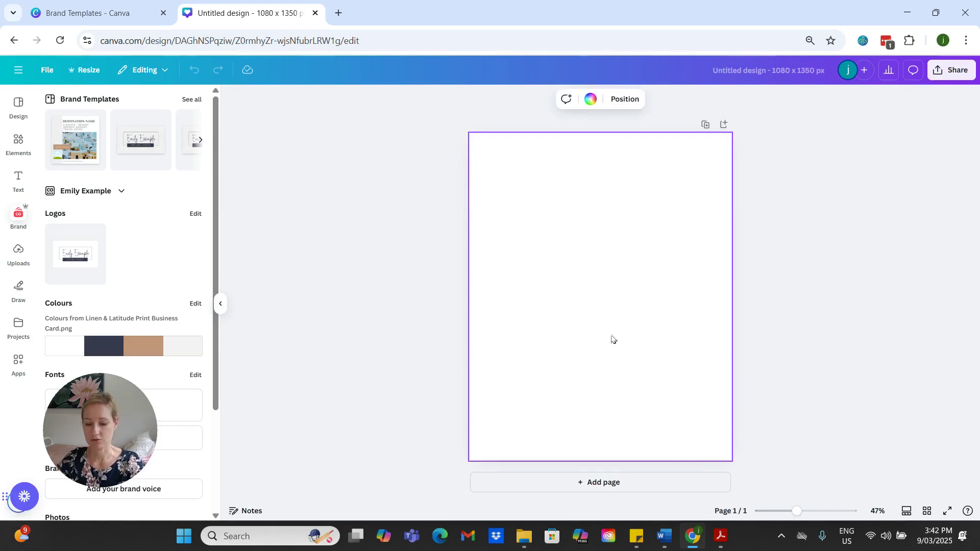
{"action": "key", "text": "r"}
{"action": "left_click_drag", "start_coordinate": [590, 306], "coordinate": [727, 426]}
{"action": "left_click_drag", "start_coordinate": [600, 384], "coordinate": [602, 306]}
{"action": "left_click", "coordinate": [566, 405]}
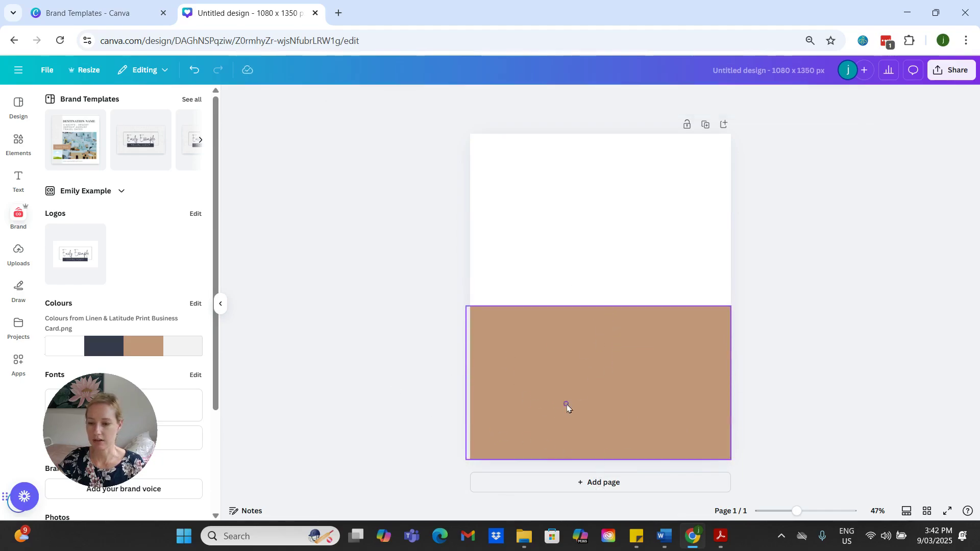
{"action": "left_click", "coordinate": [390, 98]}
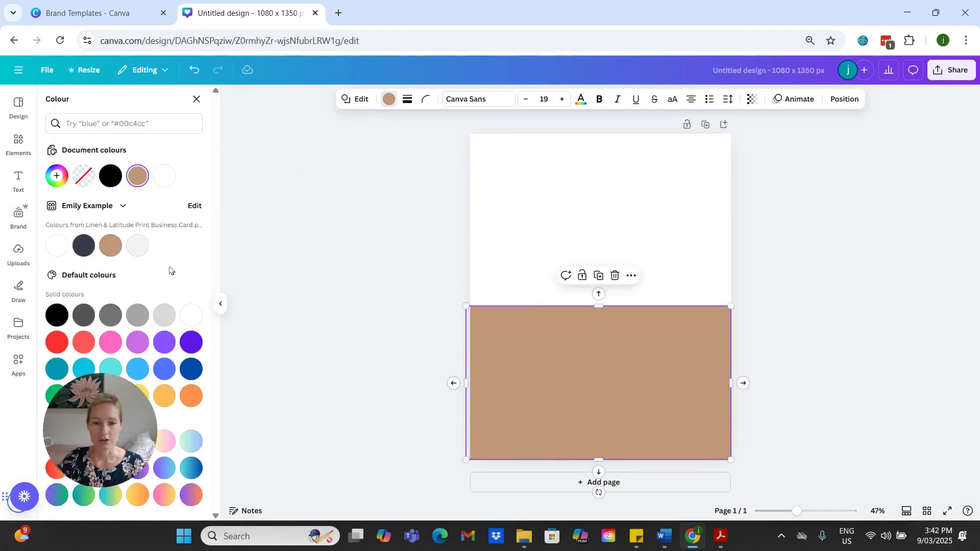
{"action": "left_click", "coordinate": [85, 246]}
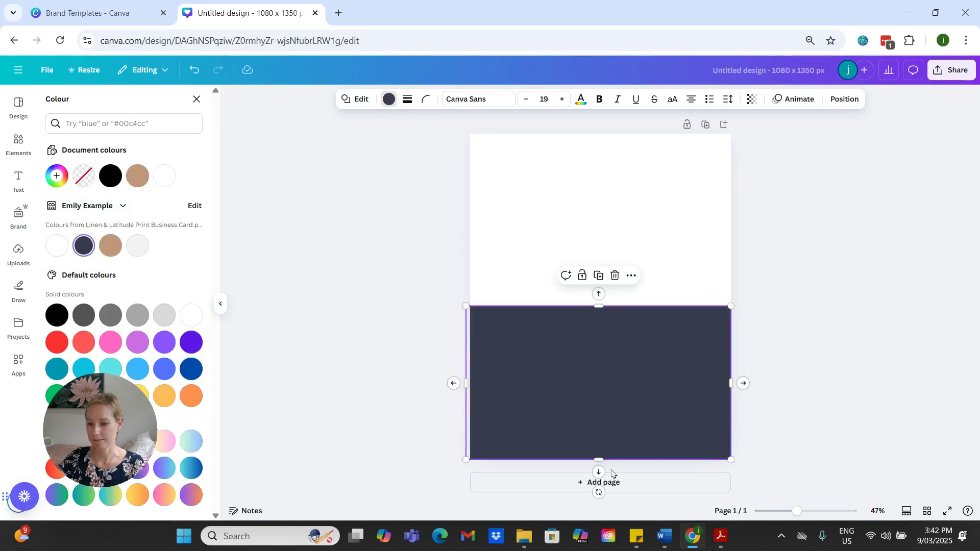
{"action": "left_click", "coordinate": [501, 256]}
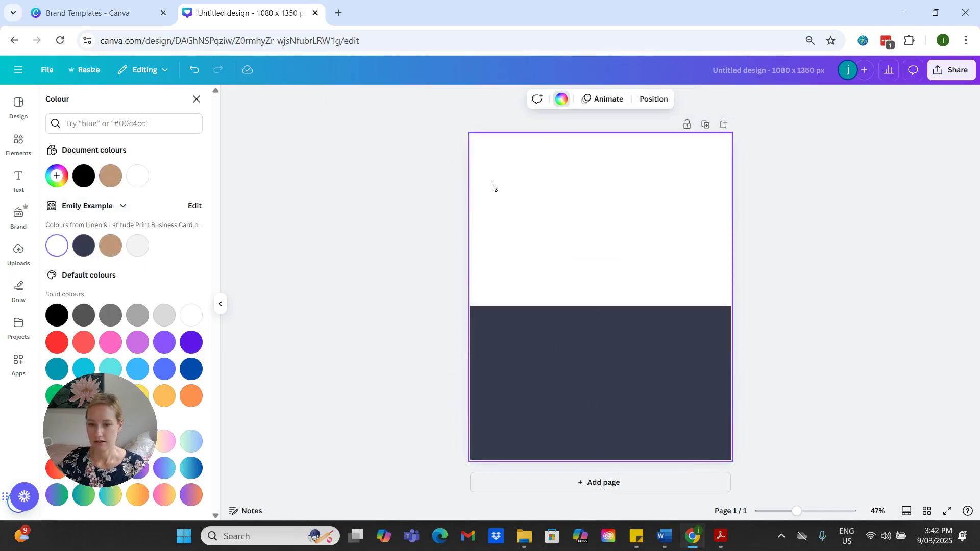
Step: Add the Brand Kit's Title text to the page and enlarge it to about size 231
{"action": "left_click", "coordinate": [20, 184]}
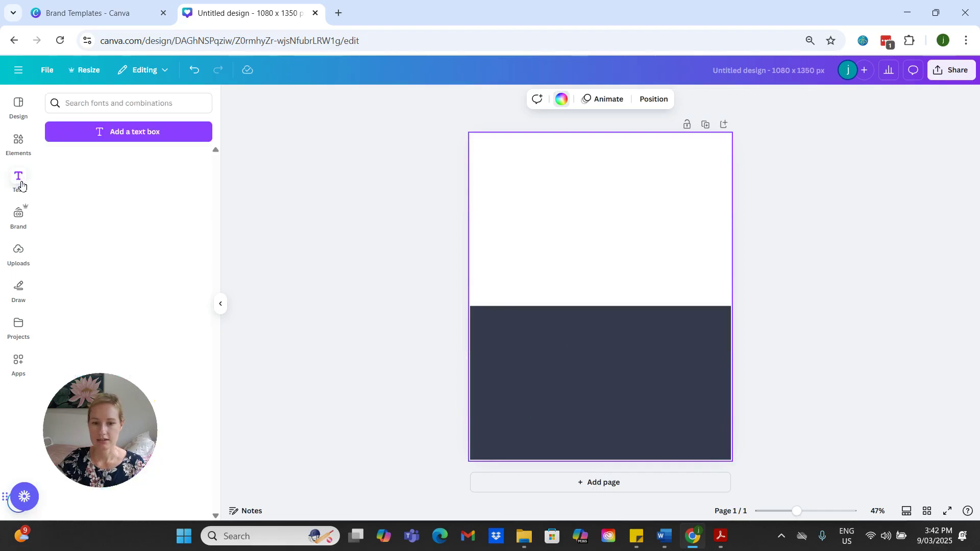
{"action": "left_click", "coordinate": [80, 211]}
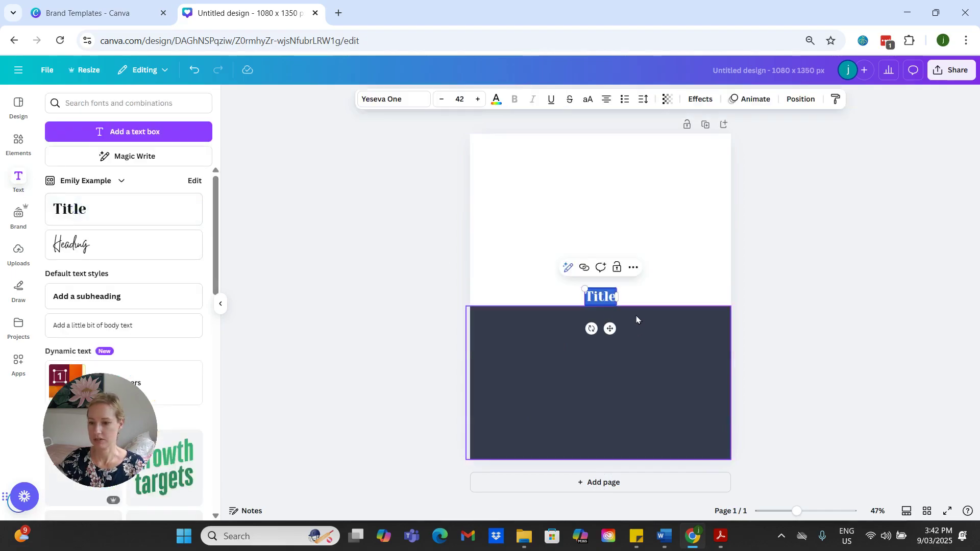
{"action": "left_click_drag", "start_coordinate": [584, 285], "coordinate": [514, 267]}
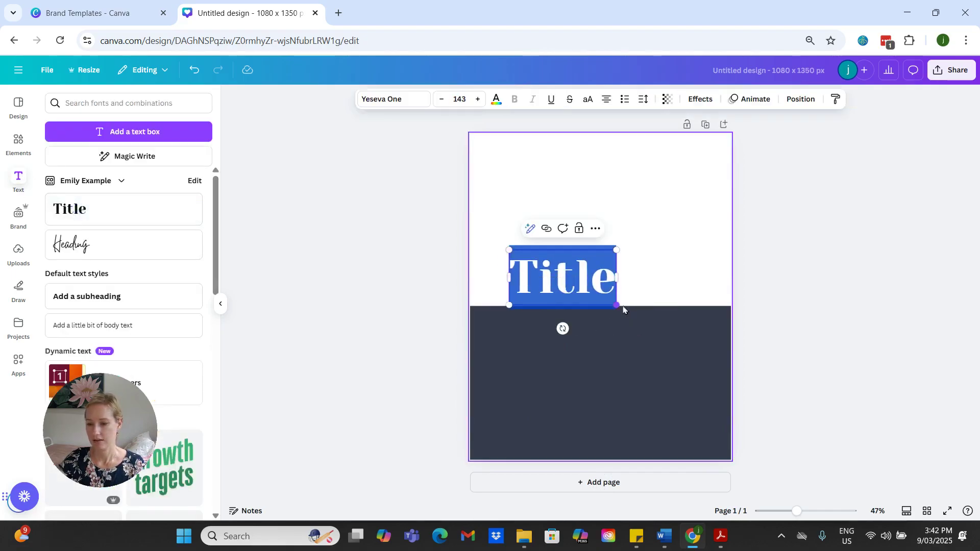
{"action": "left_click_drag", "start_coordinate": [616, 306], "coordinate": [683, 340]}
{"action": "left_click", "coordinate": [799, 349]}
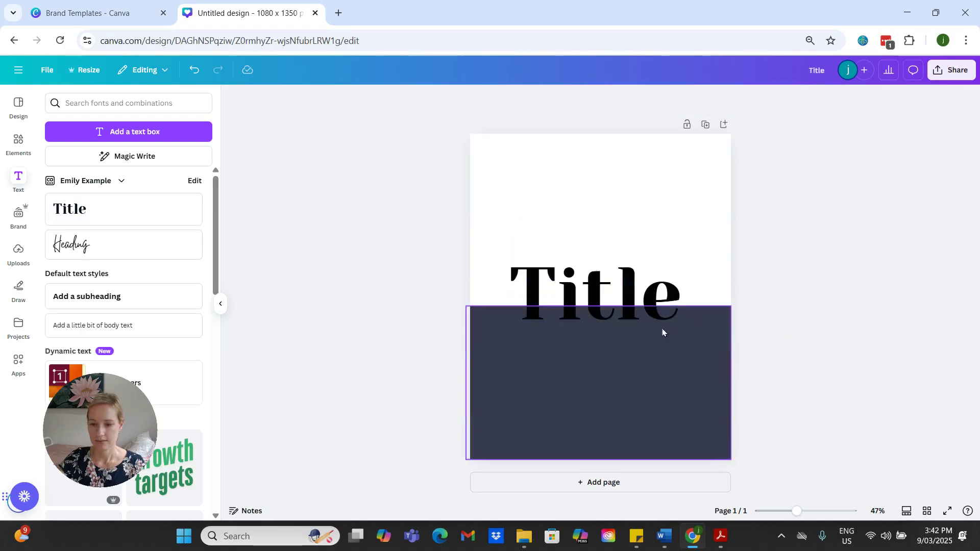
Step: Colour the Title text with the Brand Kit's tan and move it up onto the white area above the navy rectangle
{"action": "left_click", "coordinate": [580, 310]}
{"action": "left_click", "coordinate": [499, 104]}
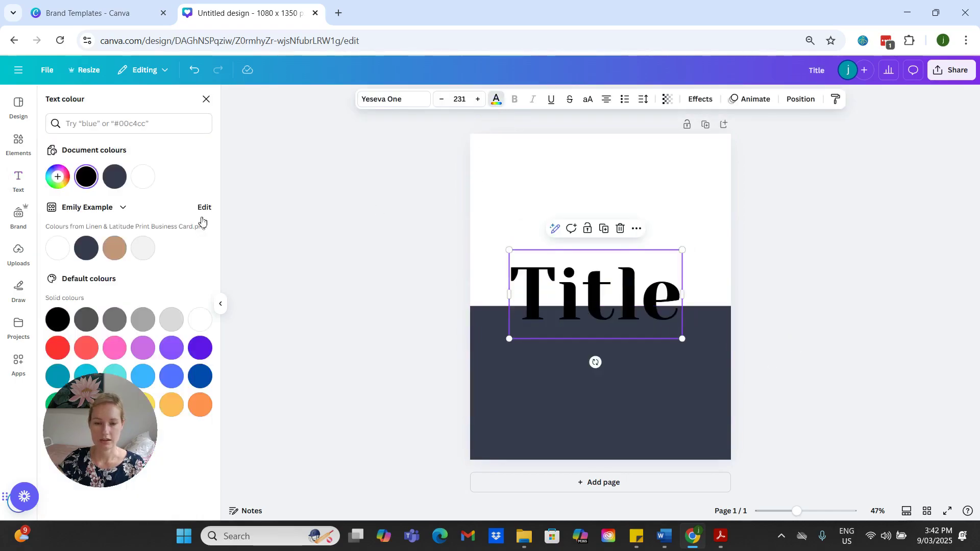
{"action": "left_click", "coordinate": [114, 248]}
{"action": "left_click_drag", "start_coordinate": [627, 309], "coordinate": [636, 262]}
{"action": "left_click", "coordinate": [807, 355]}
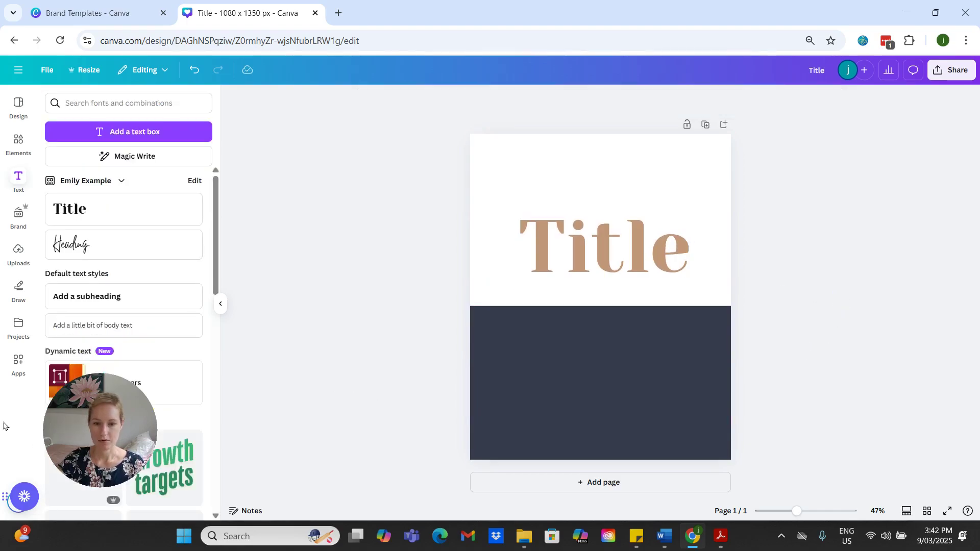
Step: Insert the Brand Kit's logo near the top of the page and move the Title text down below it
{"action": "left_click", "coordinate": [18, 216]}
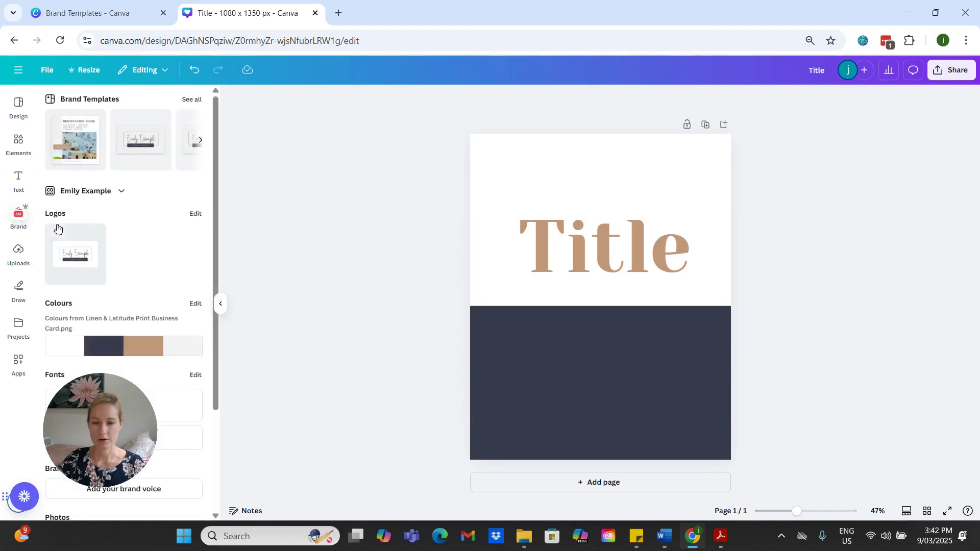
{"action": "left_click", "coordinate": [74, 251]}
{"action": "left_click_drag", "start_coordinate": [587, 333], "coordinate": [596, 219]}
{"action": "left_click_drag", "start_coordinate": [577, 273], "coordinate": [571, 296]}
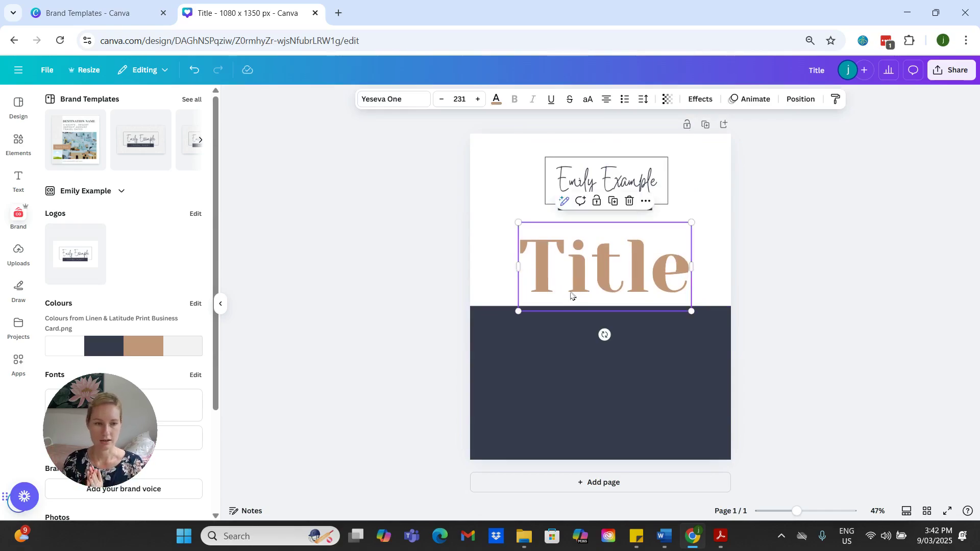